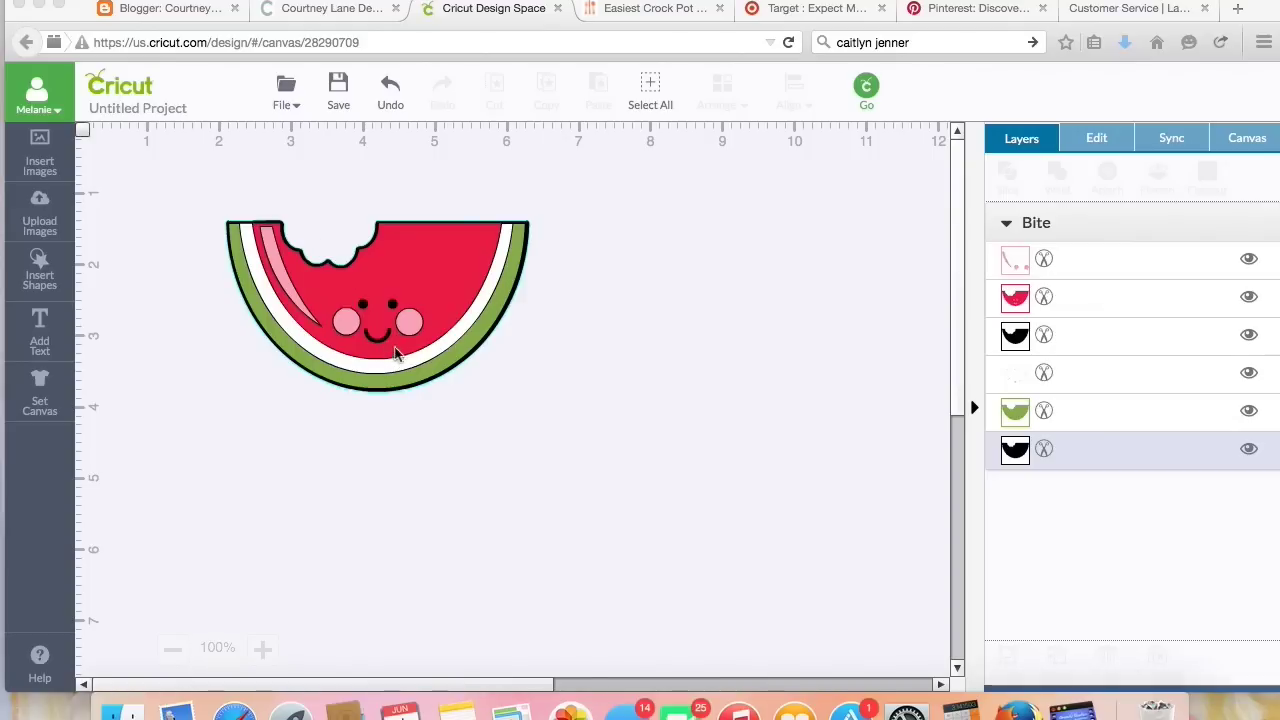
- Open the image library, which shows the 150-image Simply Charmed set
click(44, 162)
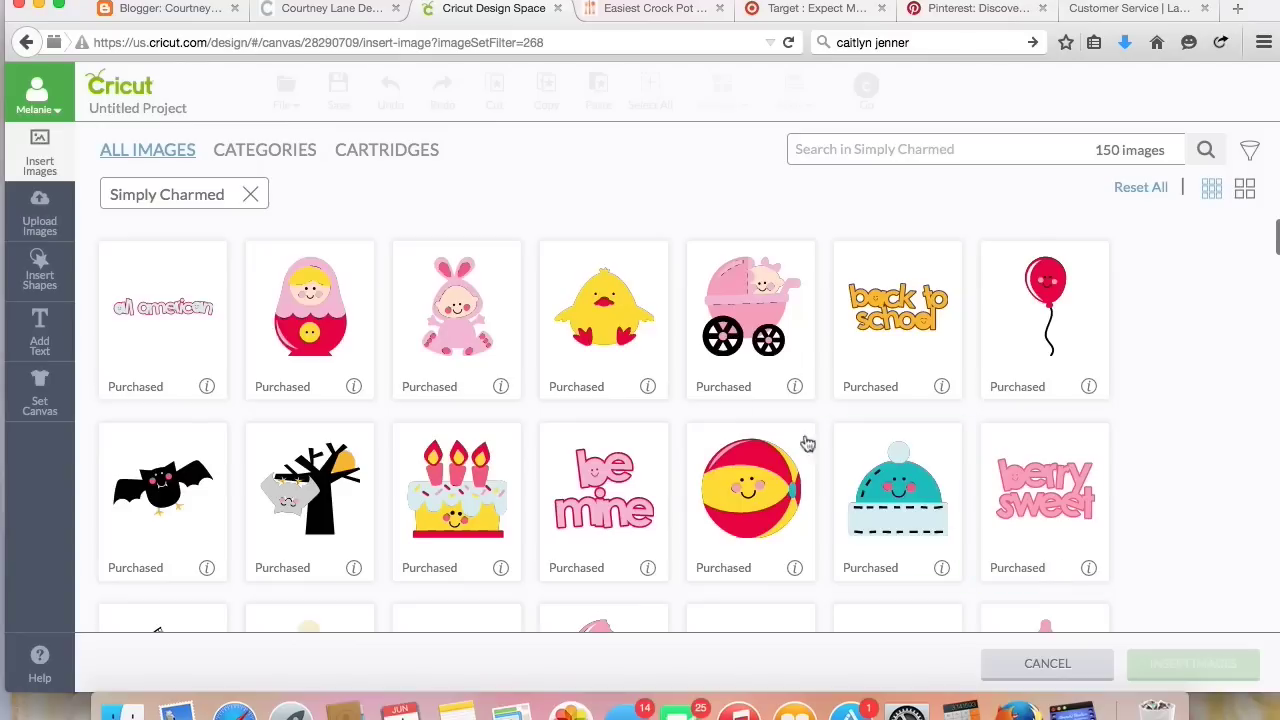
- Cancel the image library, then hide and reshow the watermelon's black outline layer
click(1047, 663)
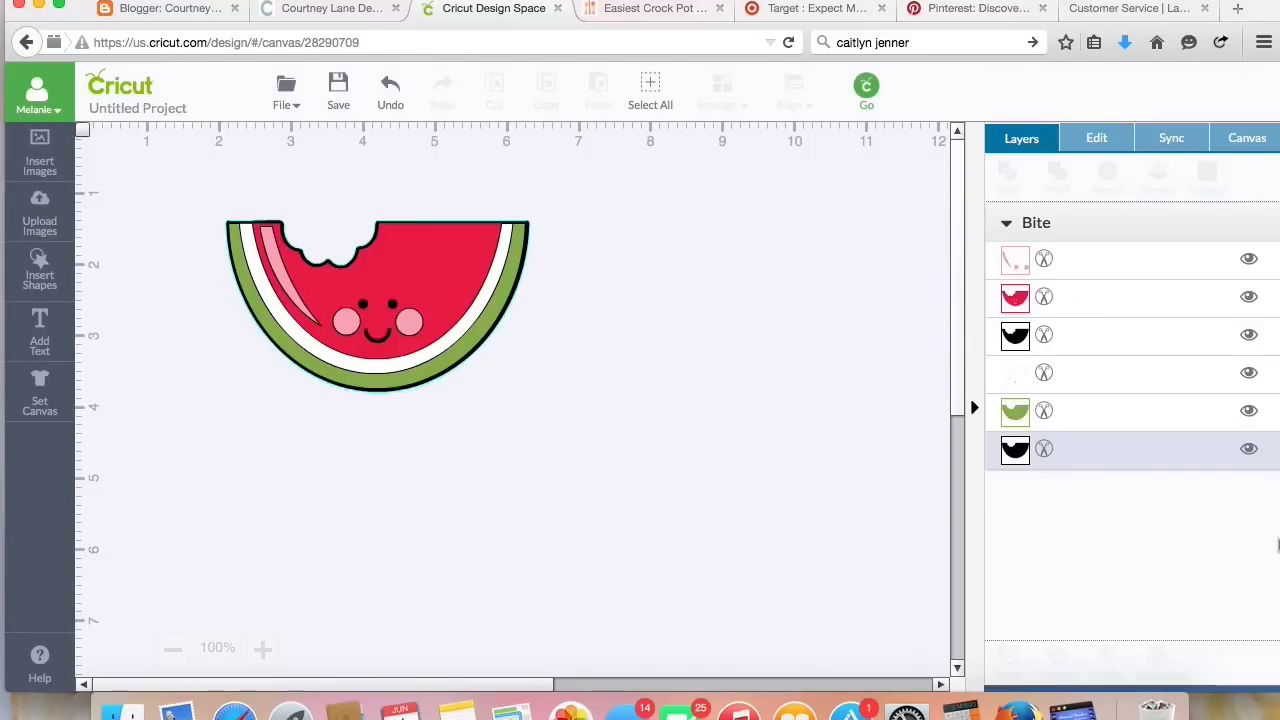
click(1249, 450)
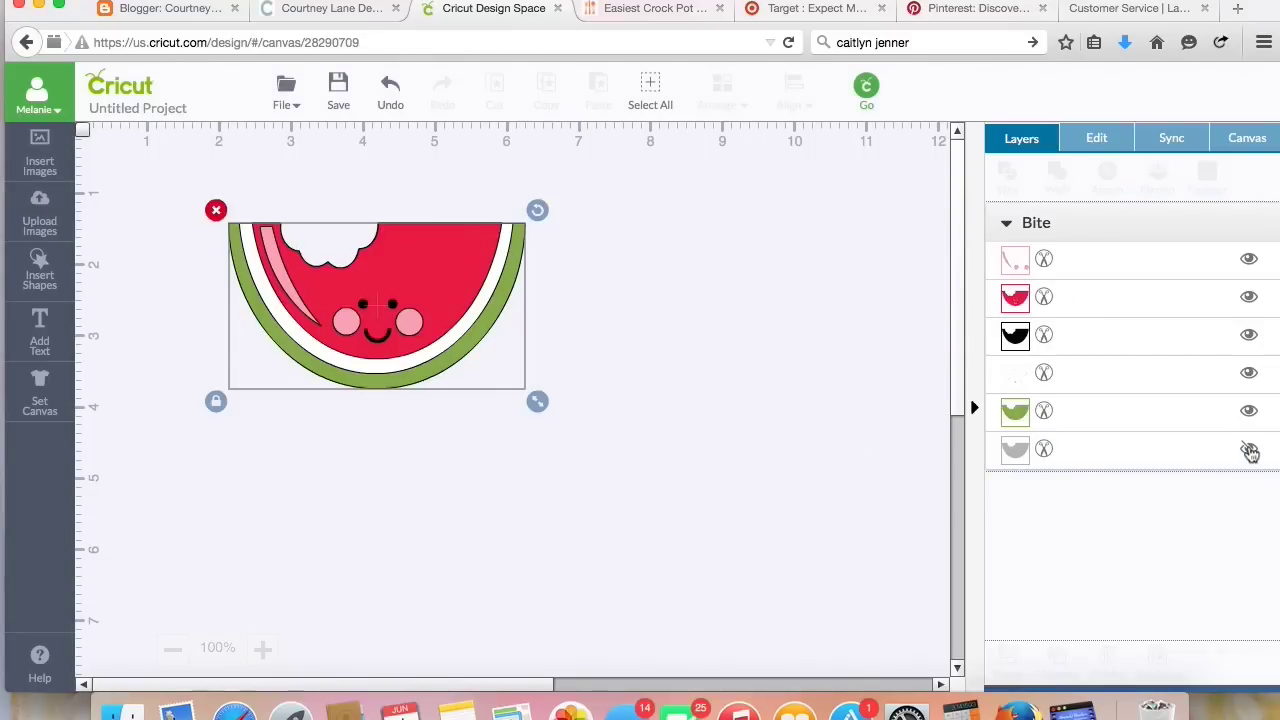
click(1249, 450)
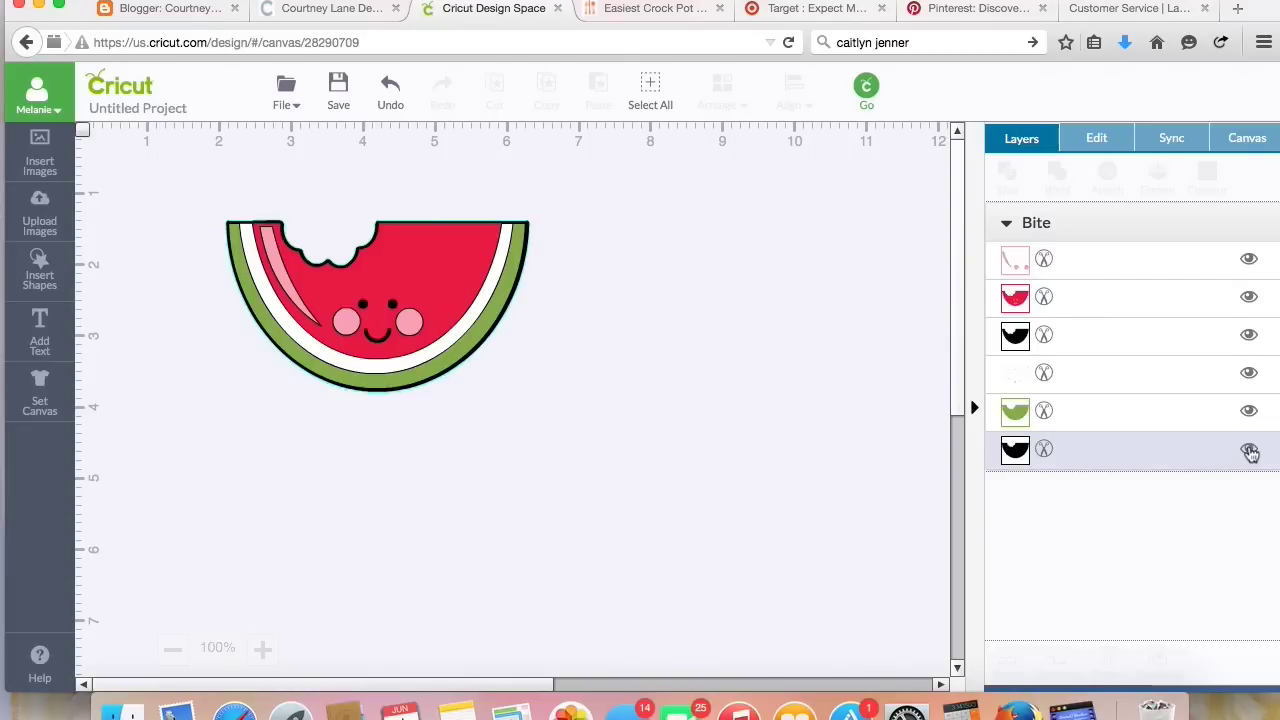
right_click(446, 290)
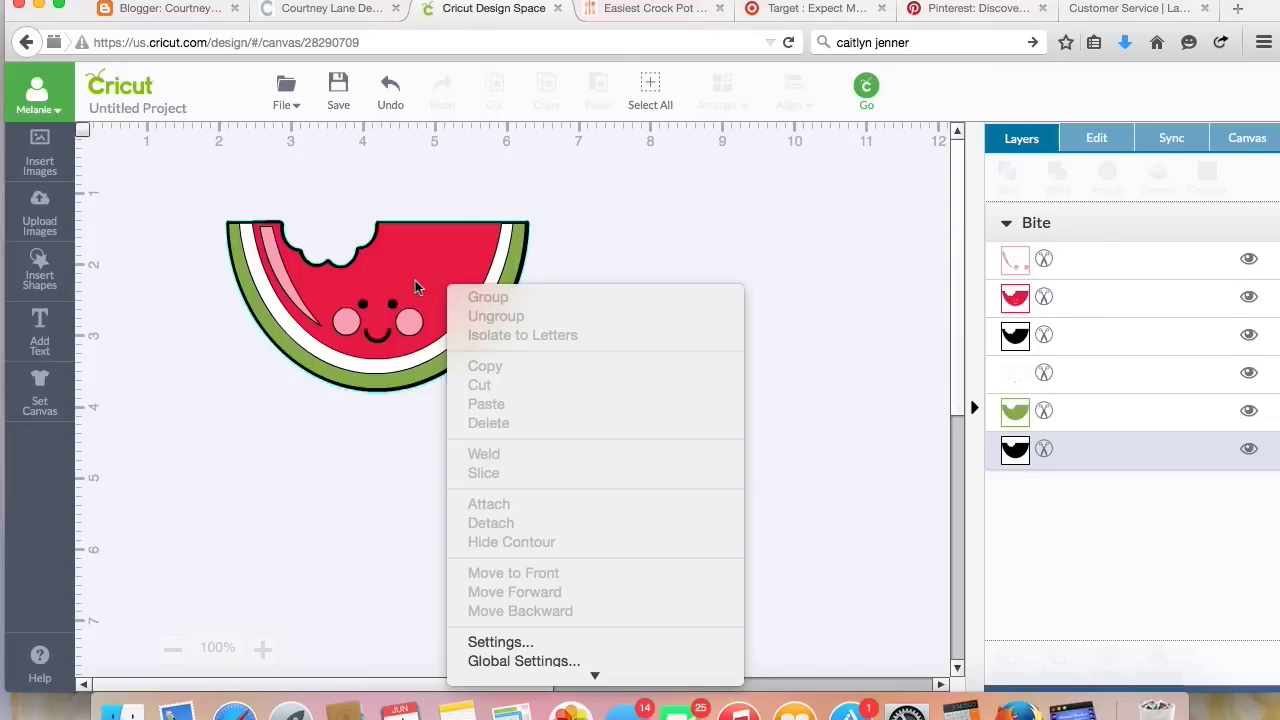
- Ungroup the watermelon into its separate layers
click(417, 287)
right_click(417, 287)
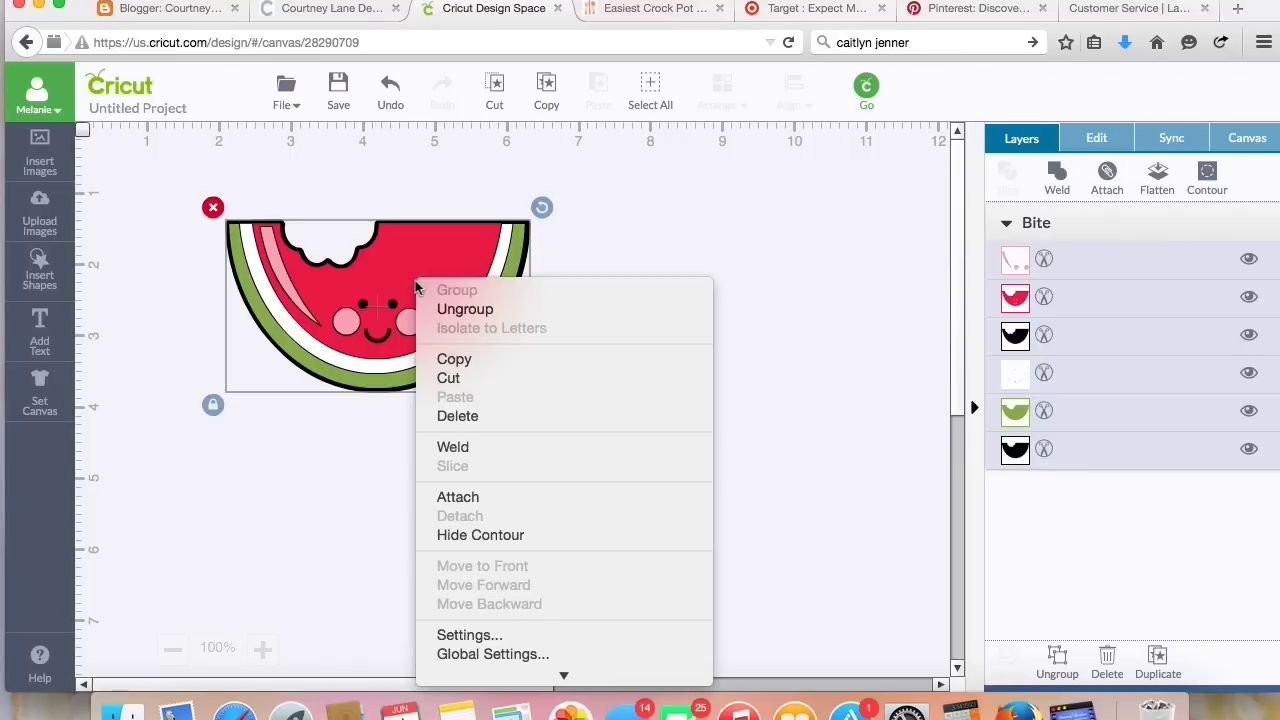
click(440, 310)
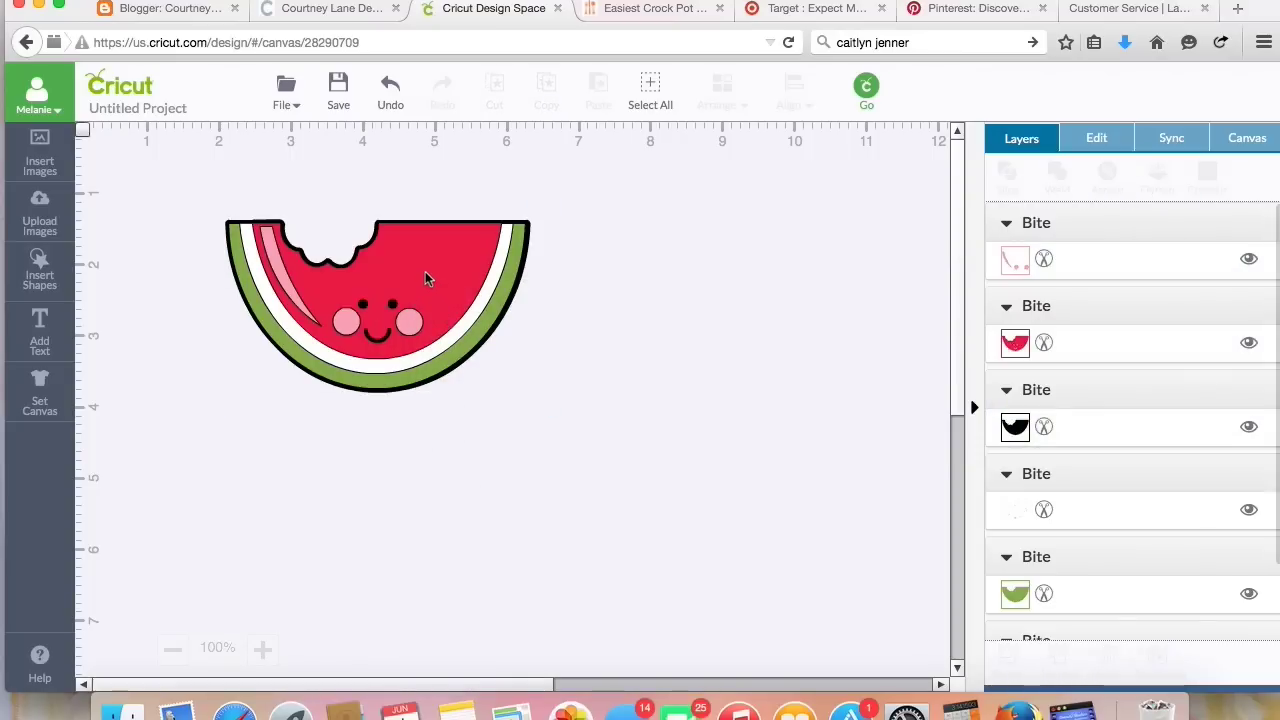
- Reassemble the red, outline, pink, white and green layers on the right; move the black base down-left
click(425, 271)
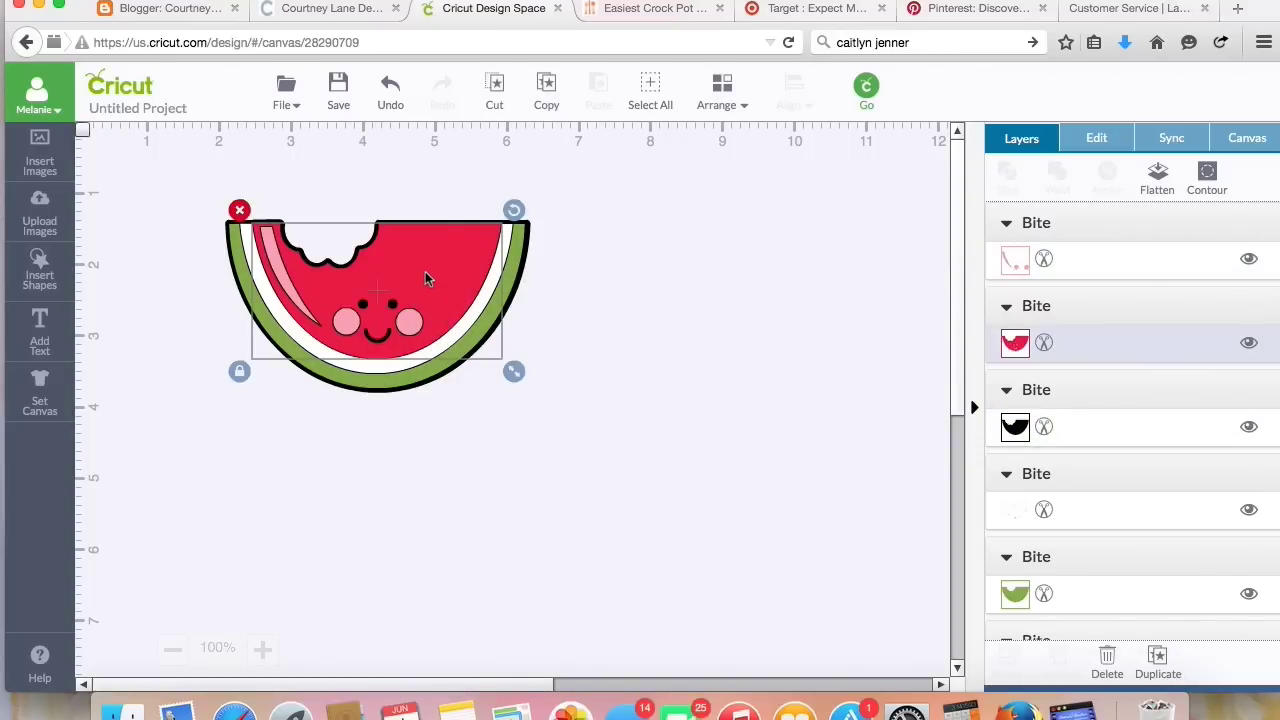
drag(425, 271, 768, 256)
click(443, 274)
drag(443, 274, 792, 246)
drag(415, 295, 751, 266)
click(335, 305)
drag(335, 305, 688, 280)
drag(376, 285, 748, 263)
drag(465, 292, 437, 419)
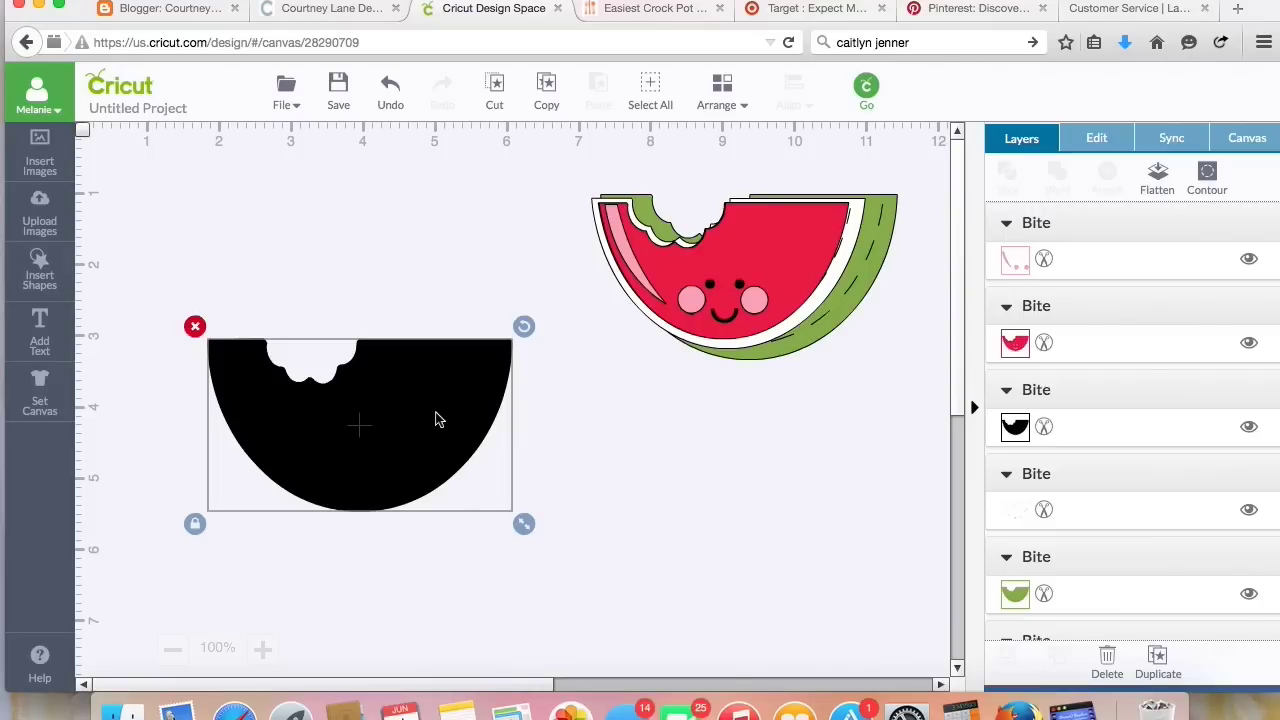
right_click(436, 419)
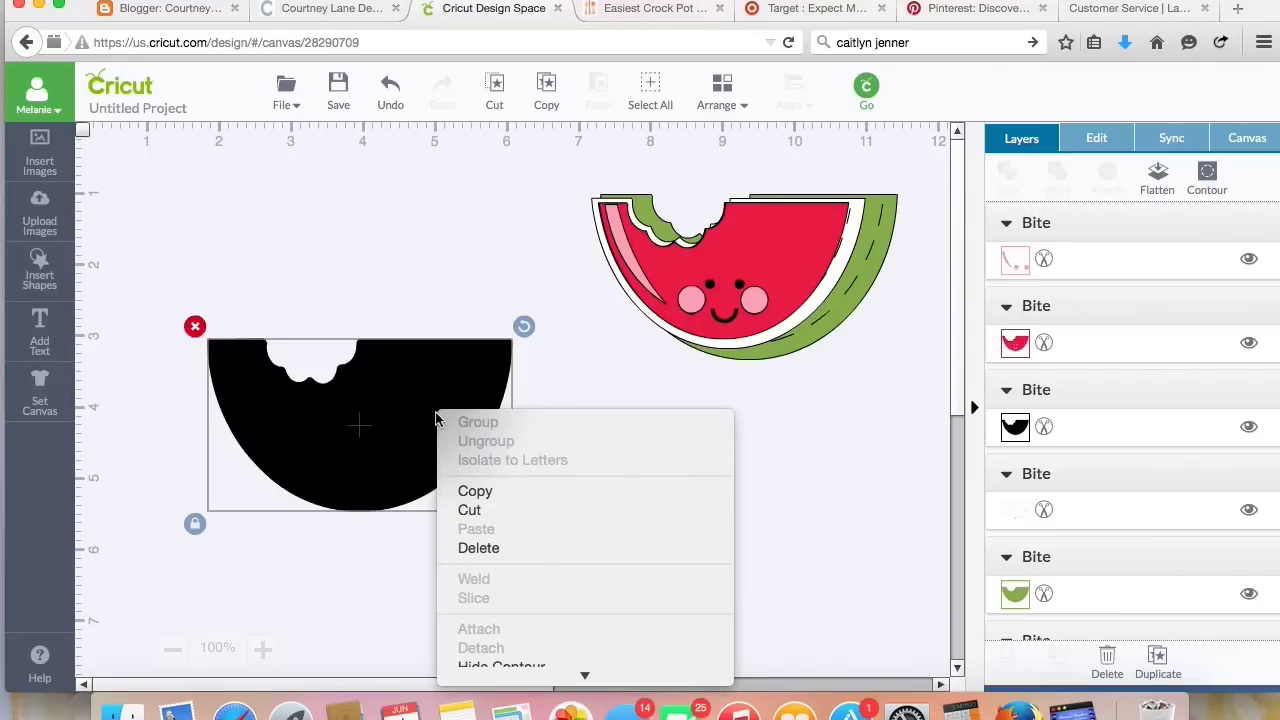
- Copy and paste the black base, stacking the two black shapes one above the other
scroll(504, 622, down, 3)
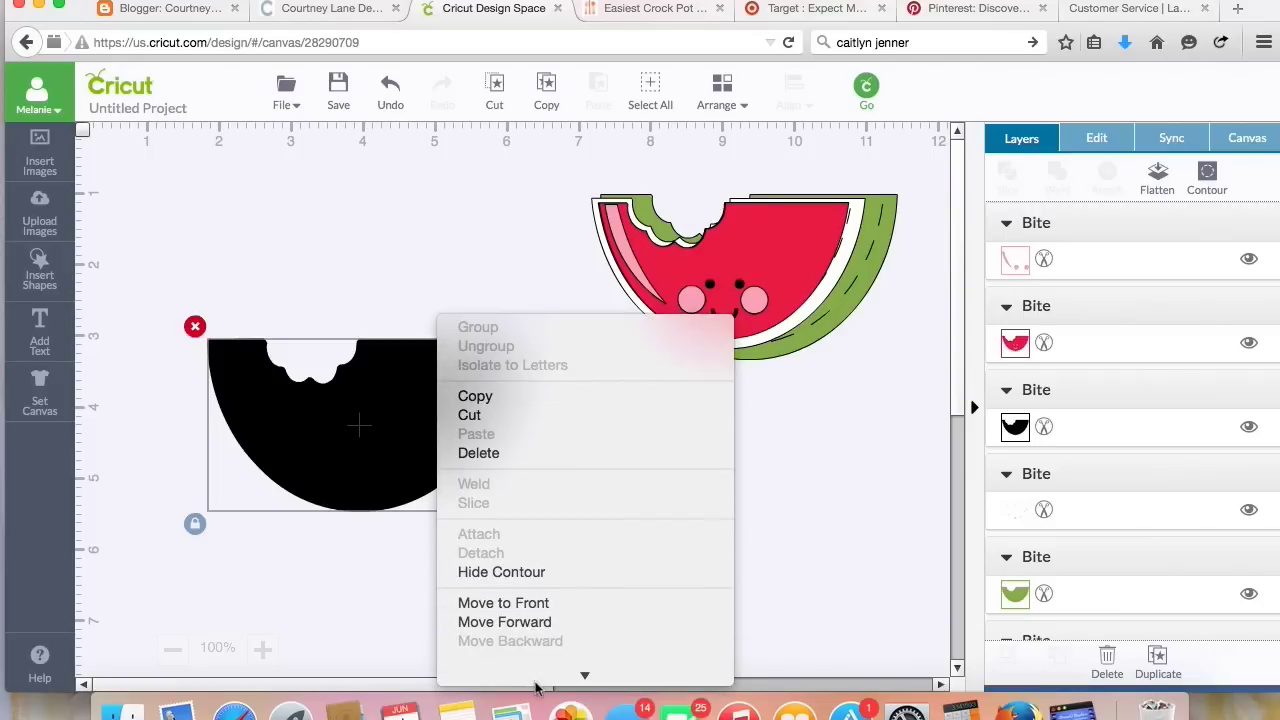
click(506, 397)
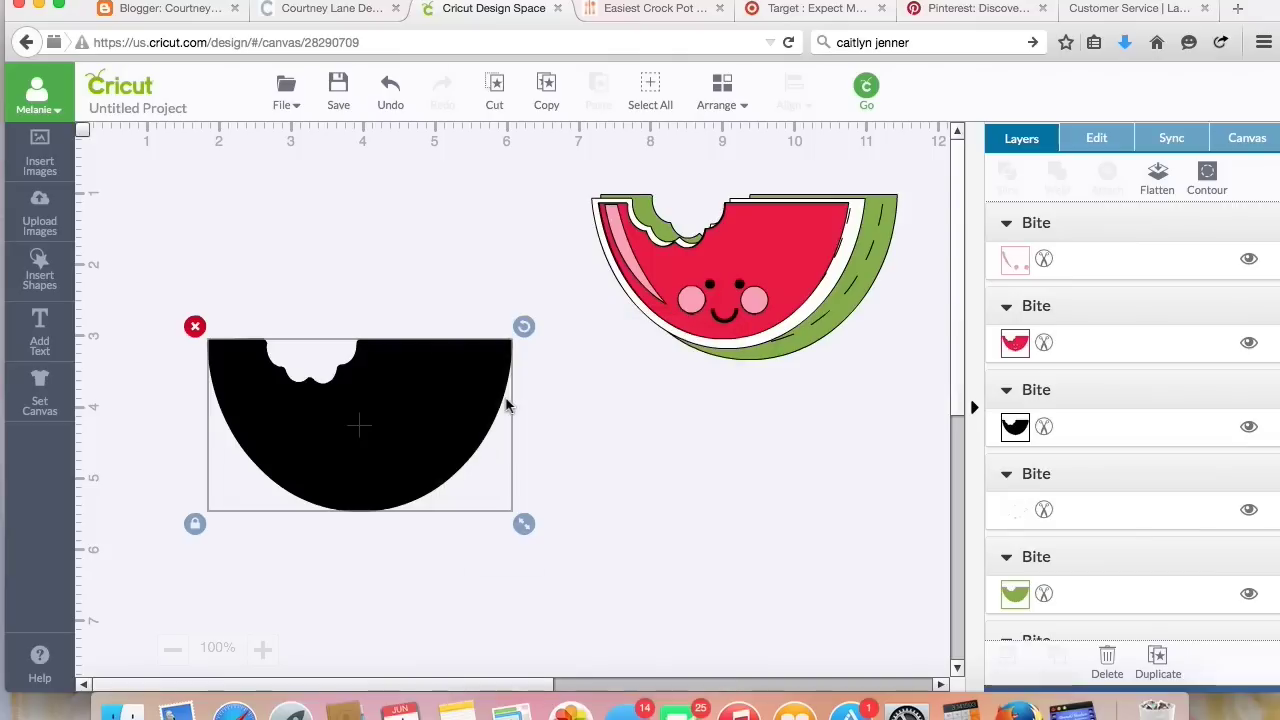
right_click(365, 263)
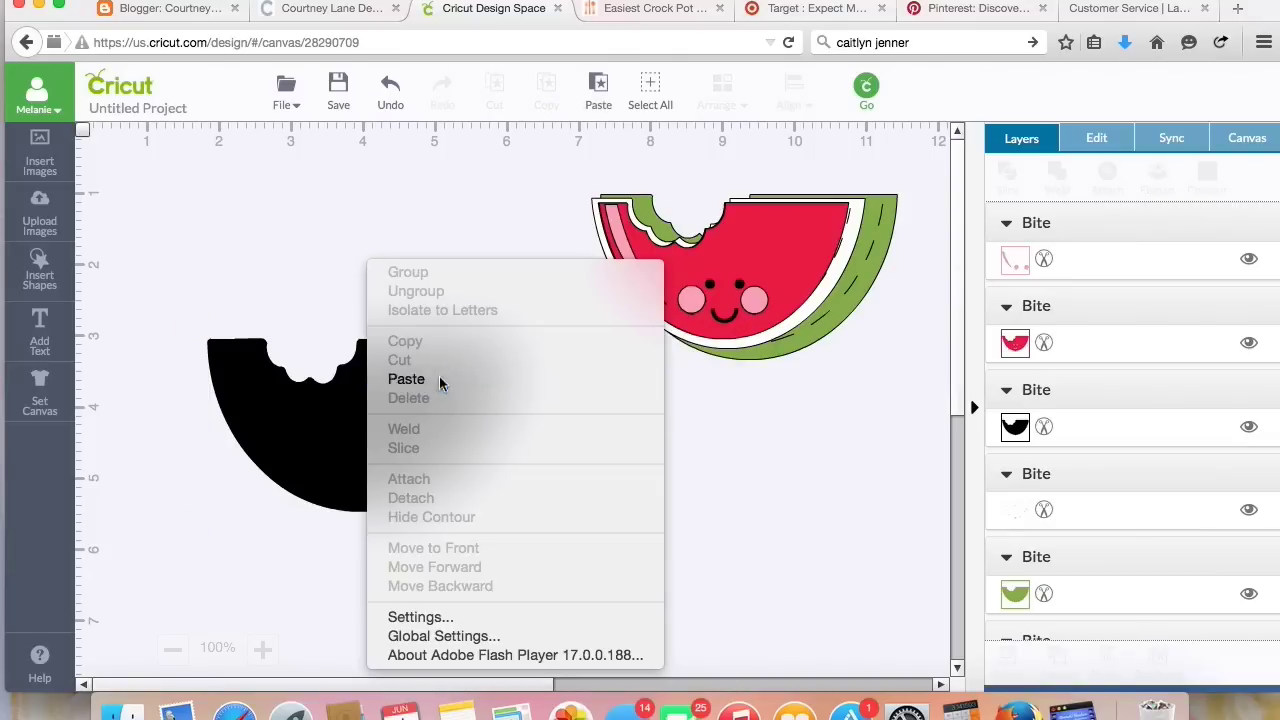
click(406, 379)
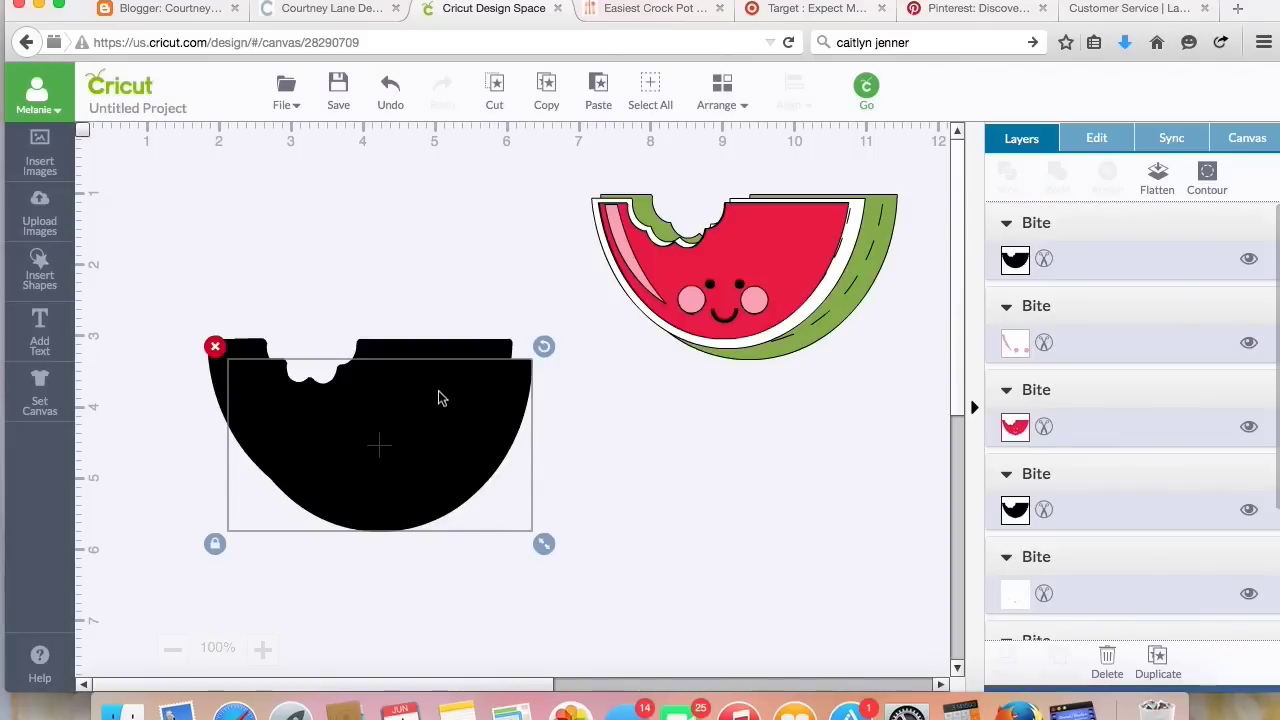
drag(423, 431, 332, 257)
drag(371, 382, 363, 487)
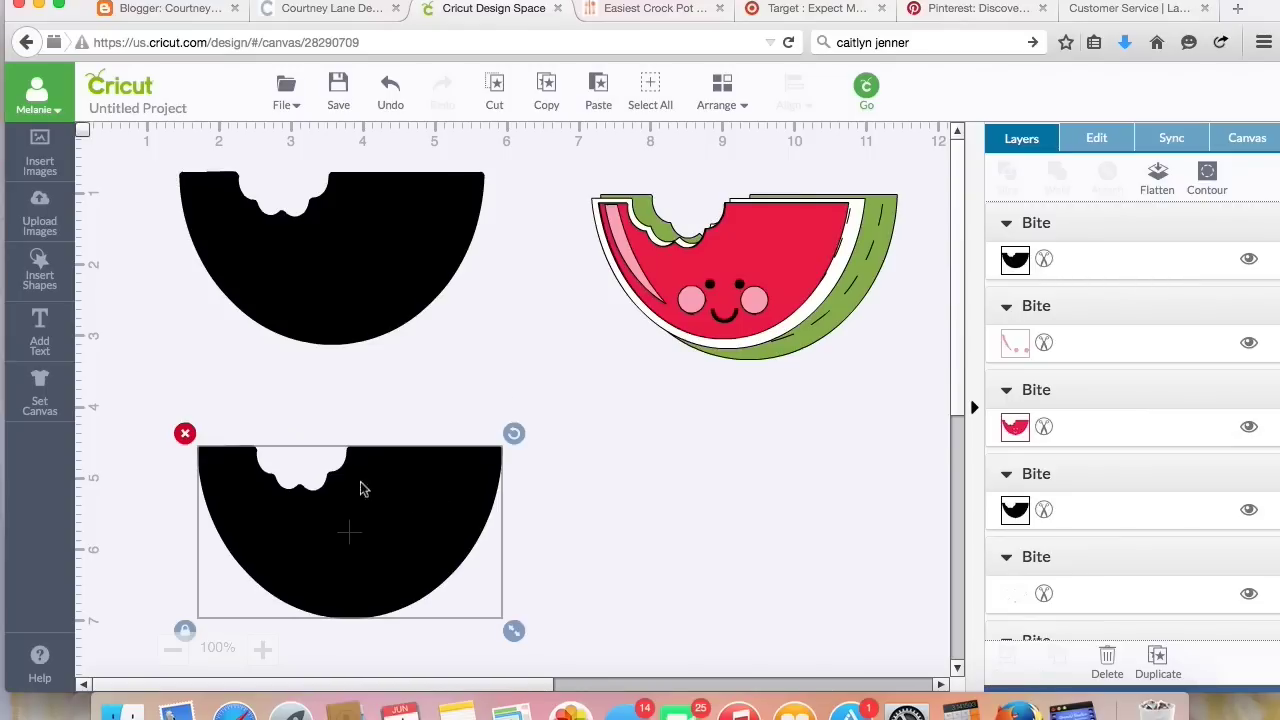
drag(356, 270, 364, 345)
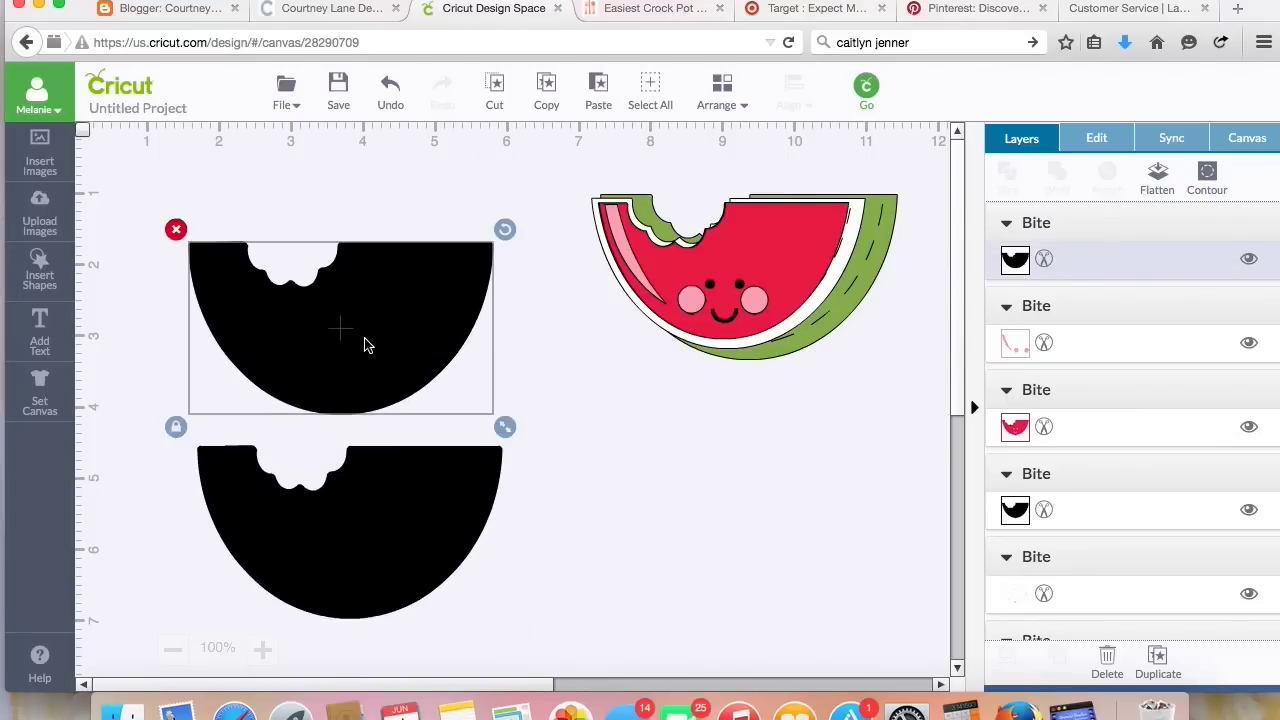
click(1097, 138)
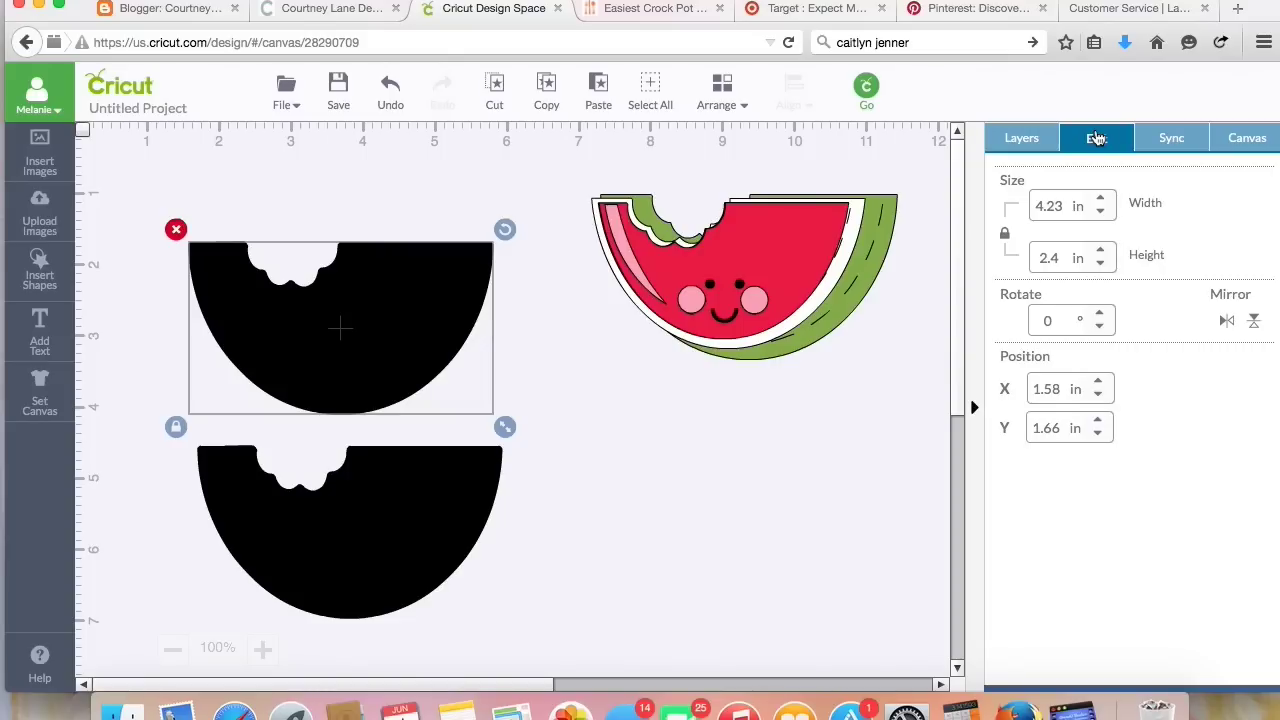
- Mirror the upper base vertically, join it to the lower one, and weld into a 4.23 × 4.74 in oval
click(1254, 321)
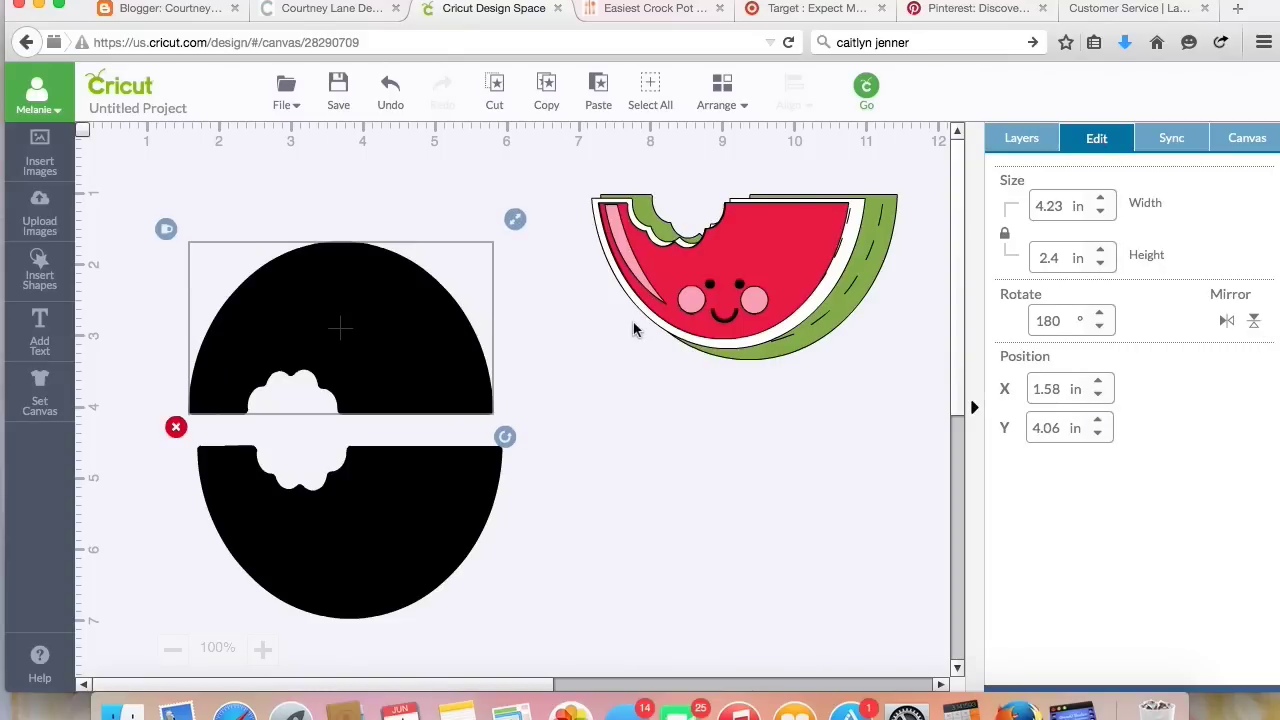
drag(409, 337, 414, 374)
click(598, 465)
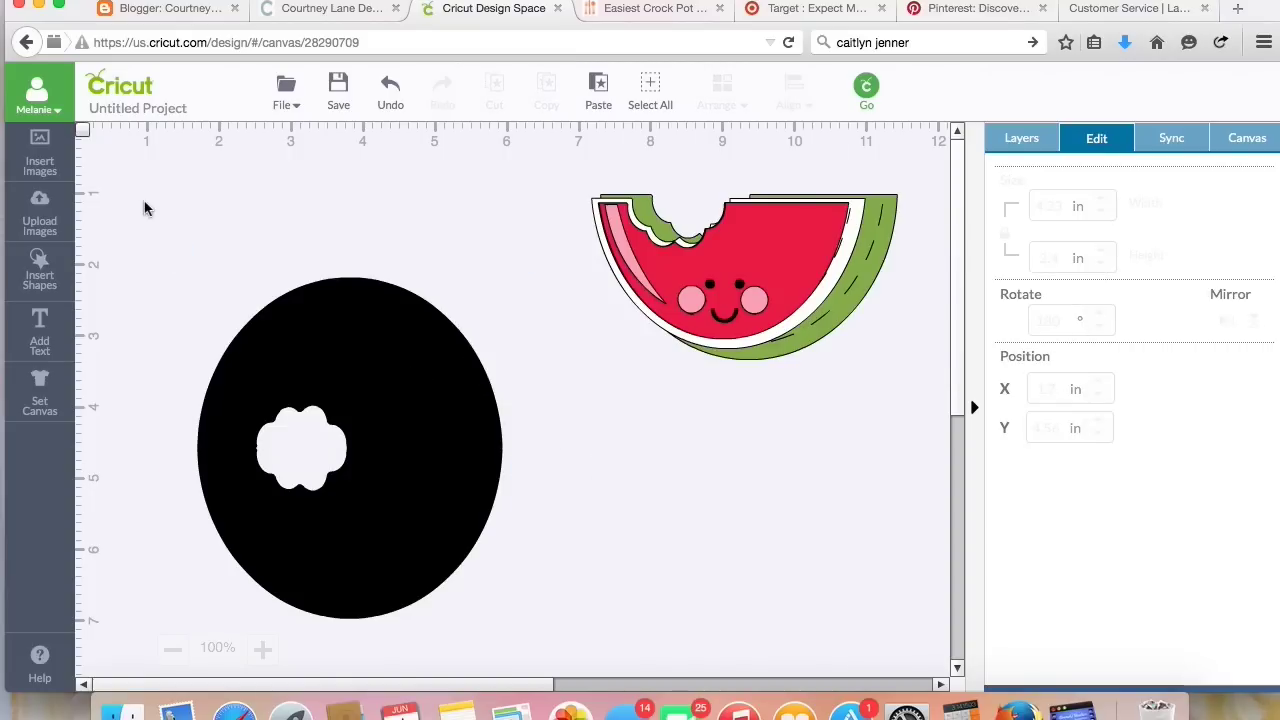
drag(108, 186, 528, 633)
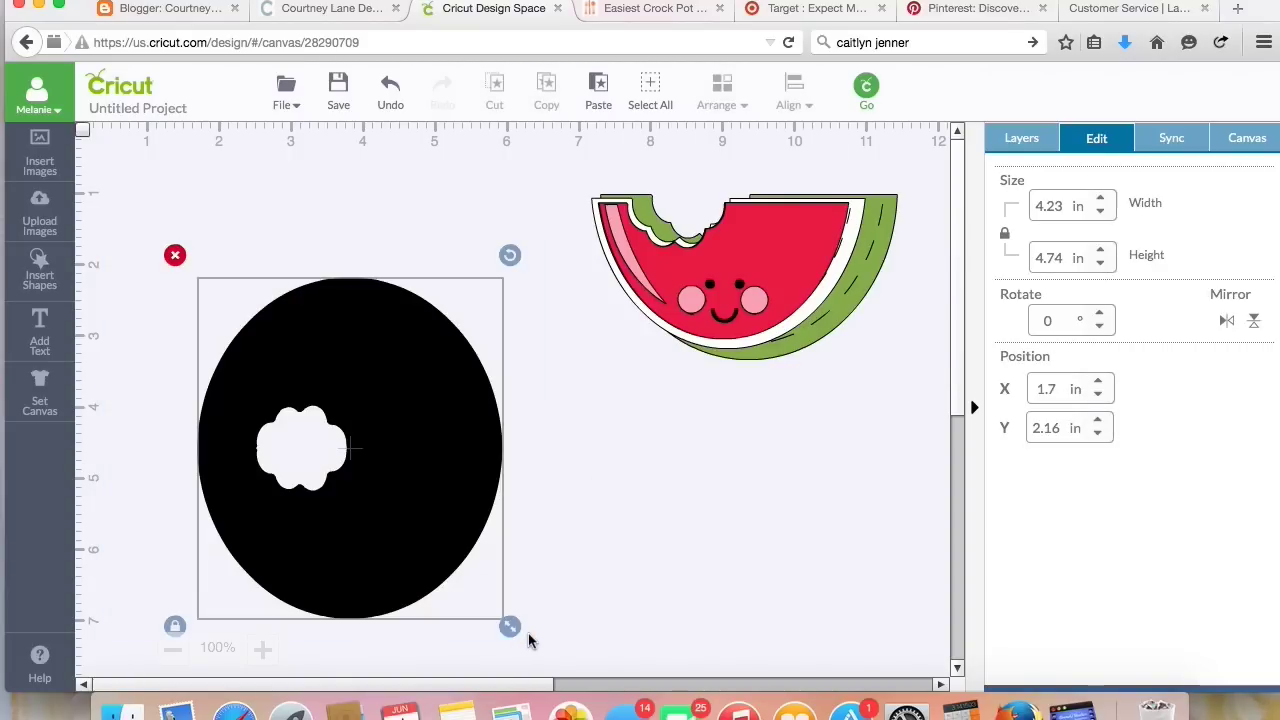
right_click(383, 468)
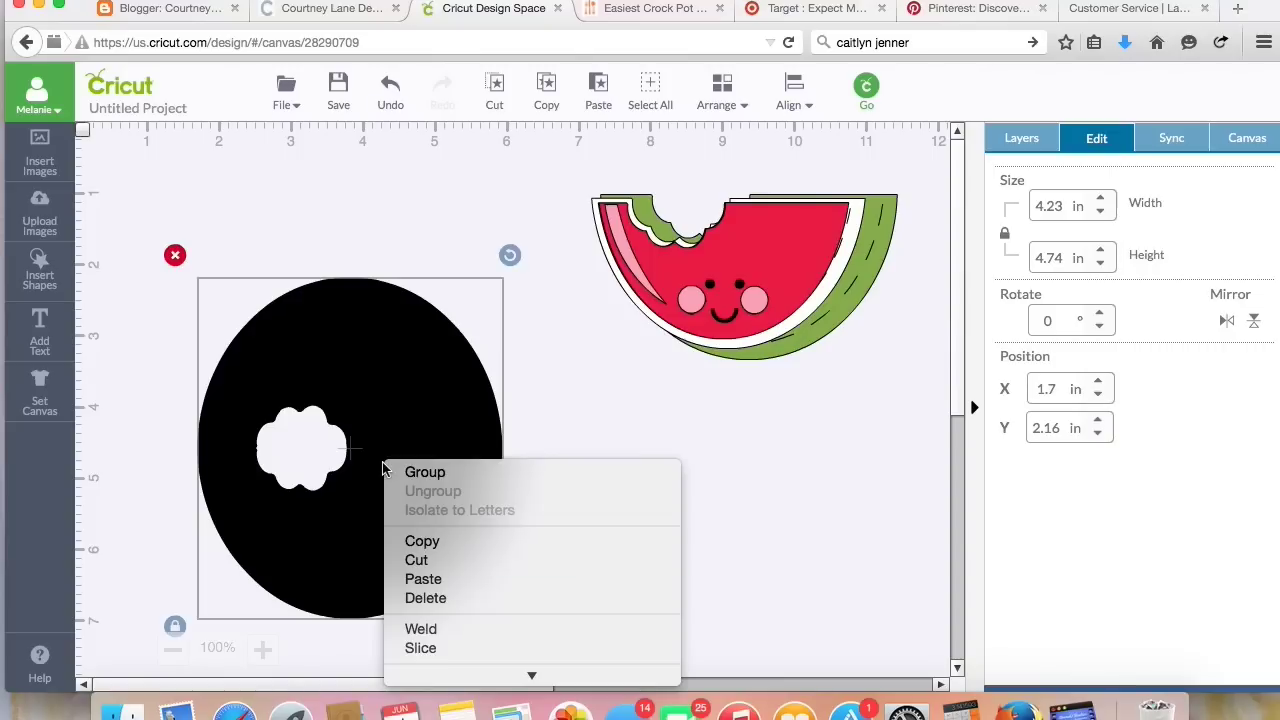
click(440, 628)
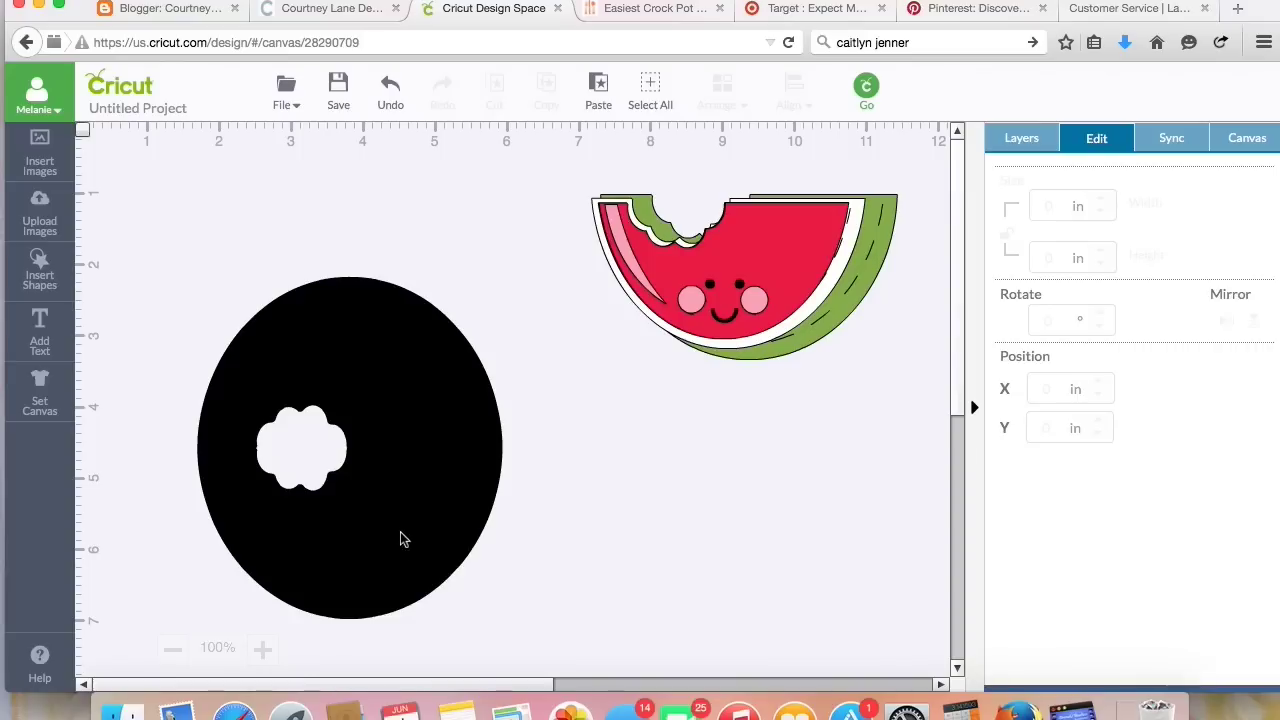
drag(397, 537, 410, 432)
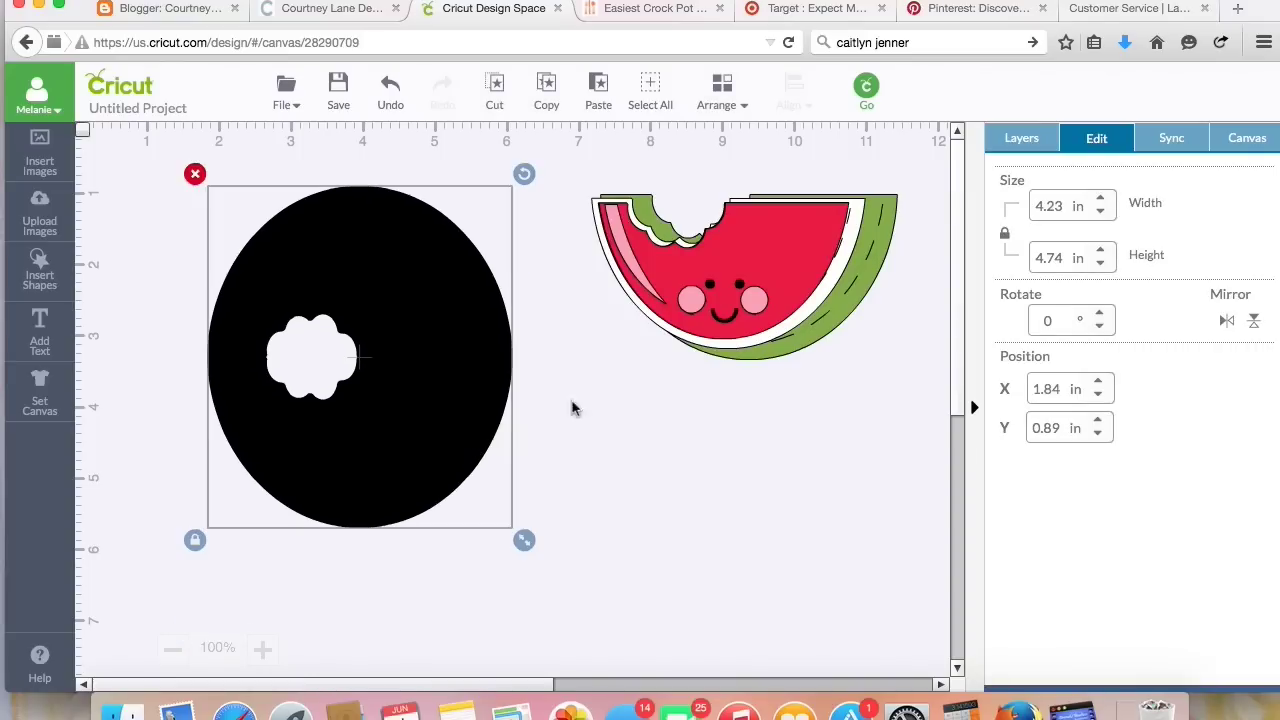
- Add a score line from the shapes and rotate it to 90°
click(33, 288)
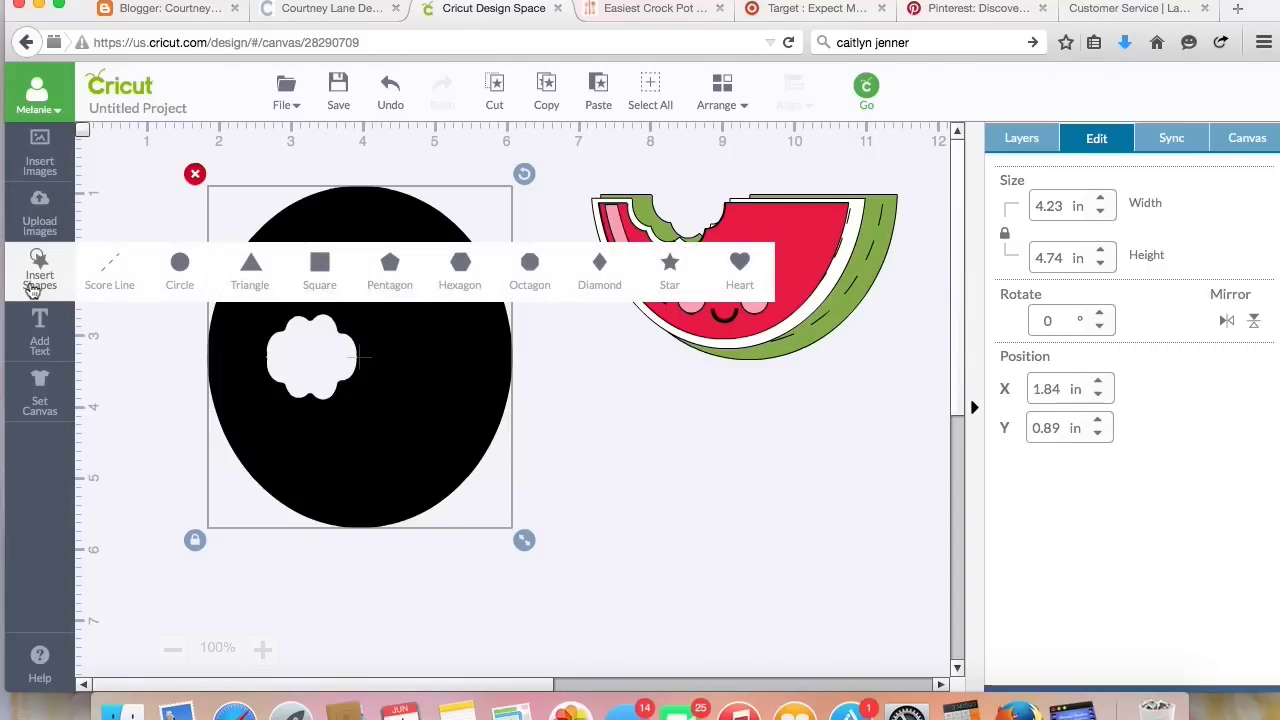
click(110, 268)
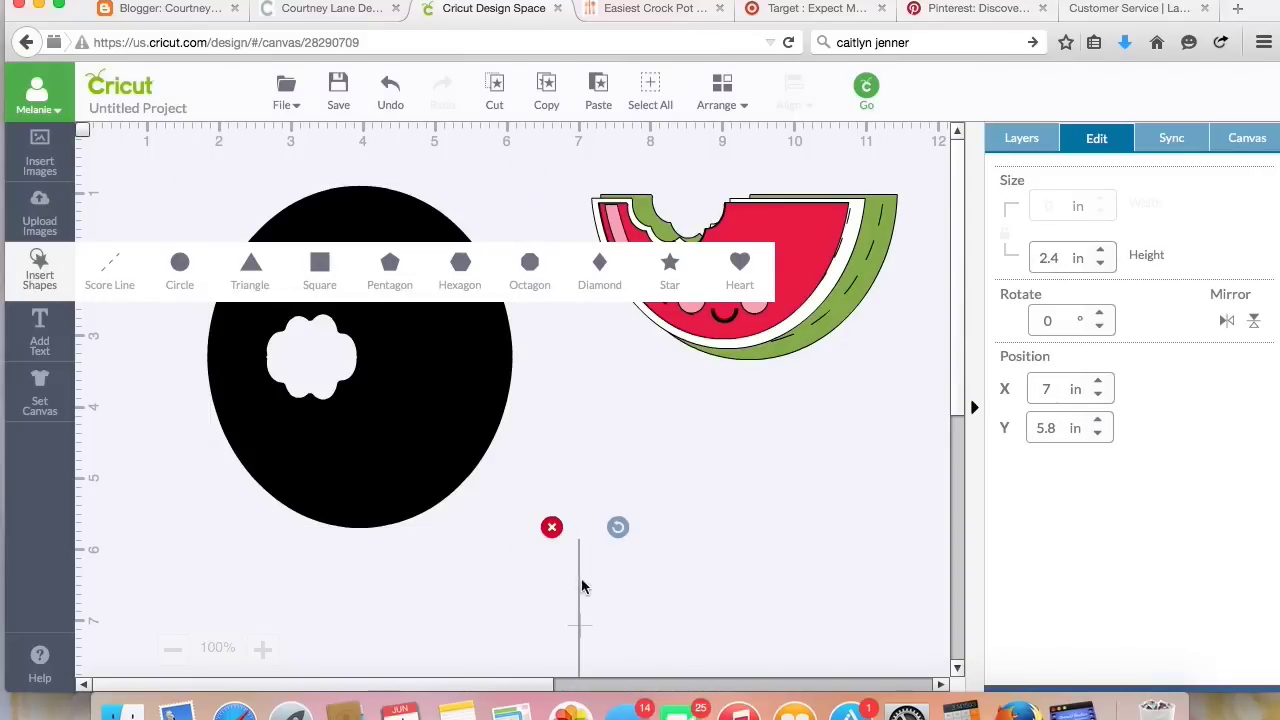
drag(577, 594, 584, 470)
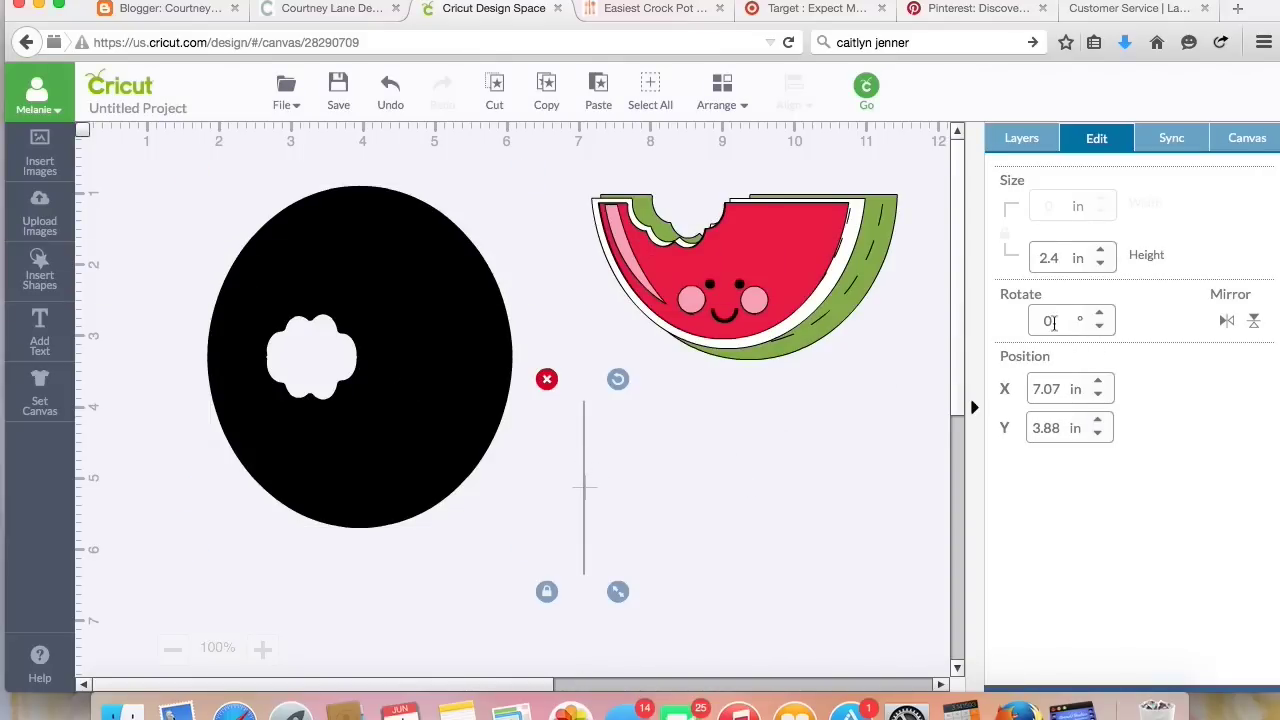
drag(1054, 322, 1020, 321)
text(90)
key(Return)
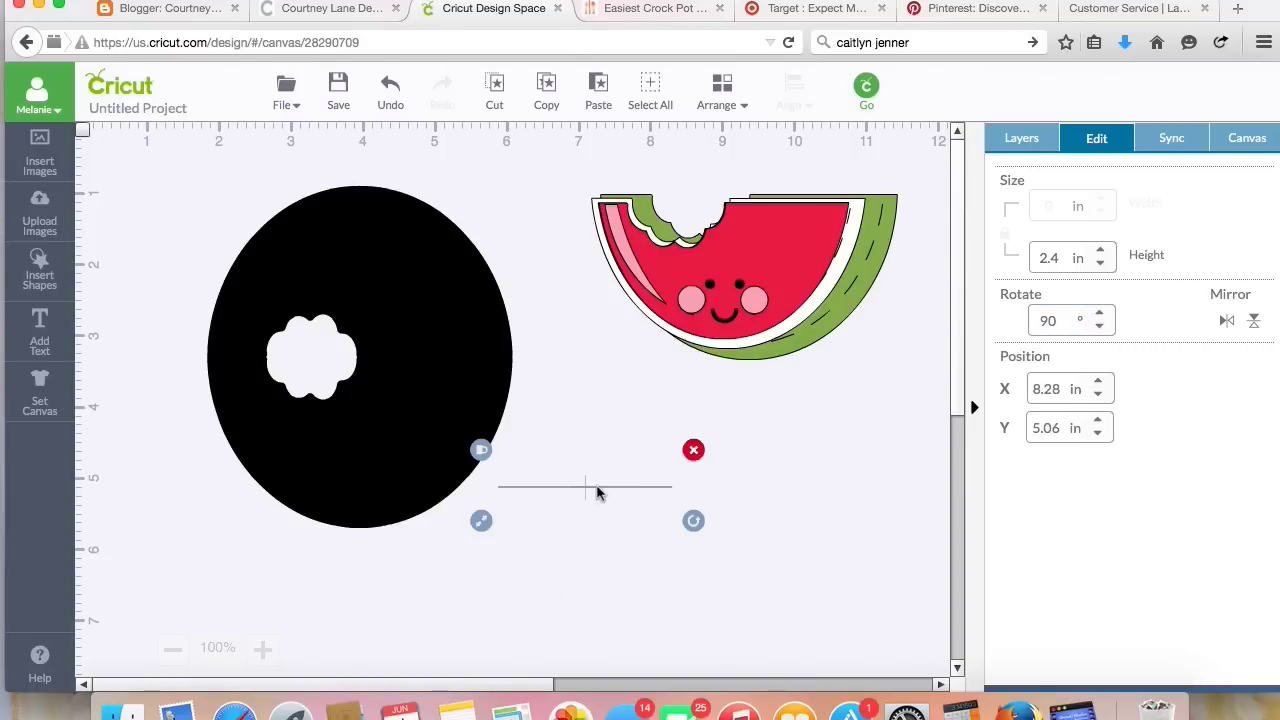
- Lay the score line across the oval's middle and adjust its length to 5.16 in
drag(585, 487, 282, 365)
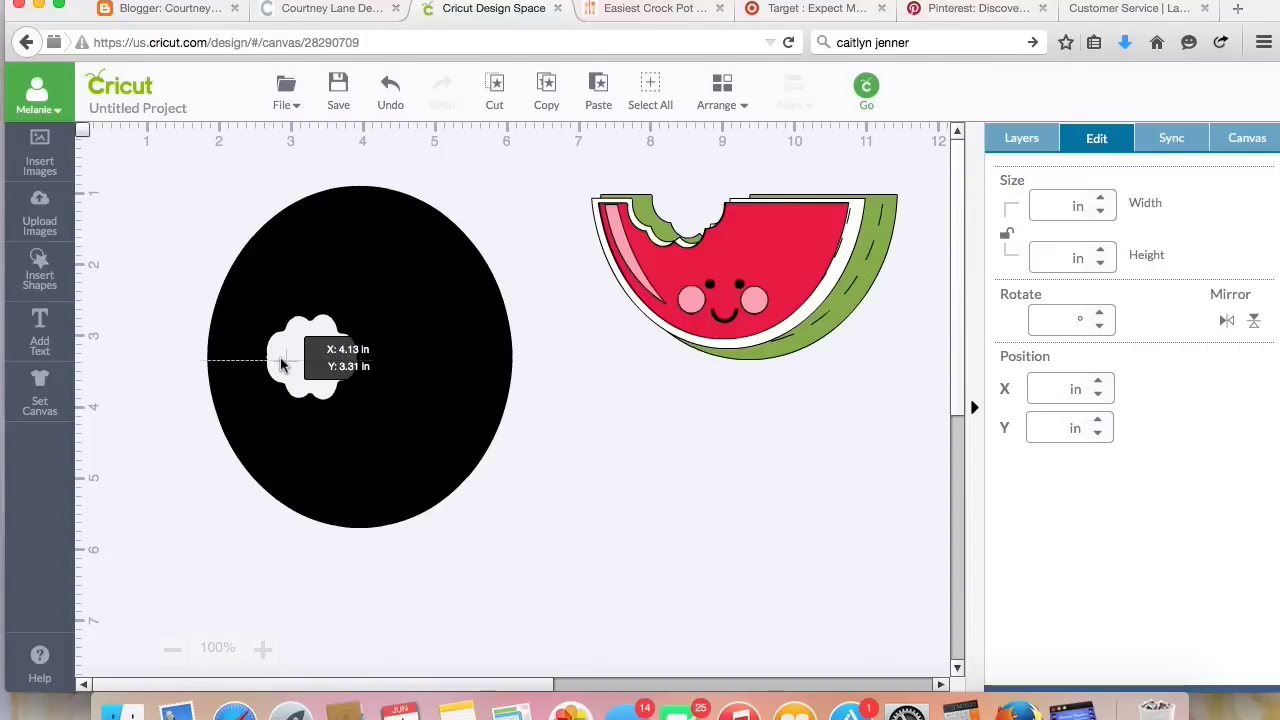
drag(282, 365, 280, 364)
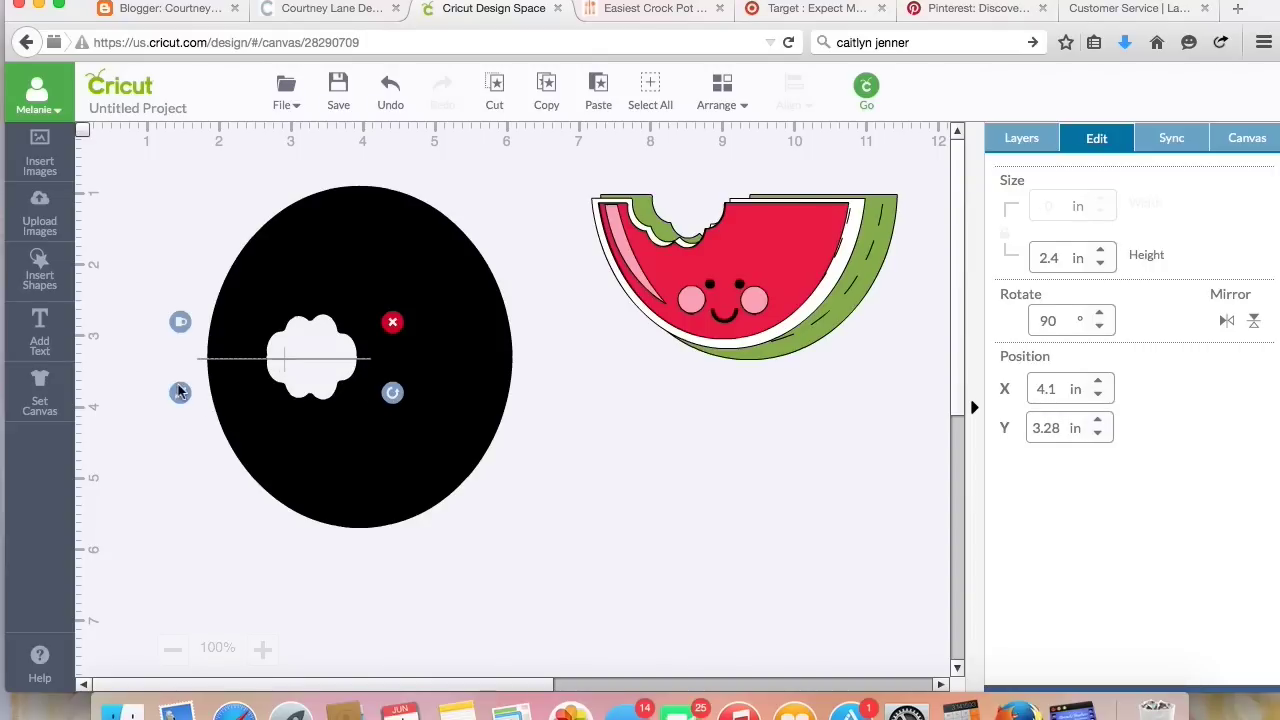
drag(180, 393, 99, 404)
drag(138, 364, 543, 537)
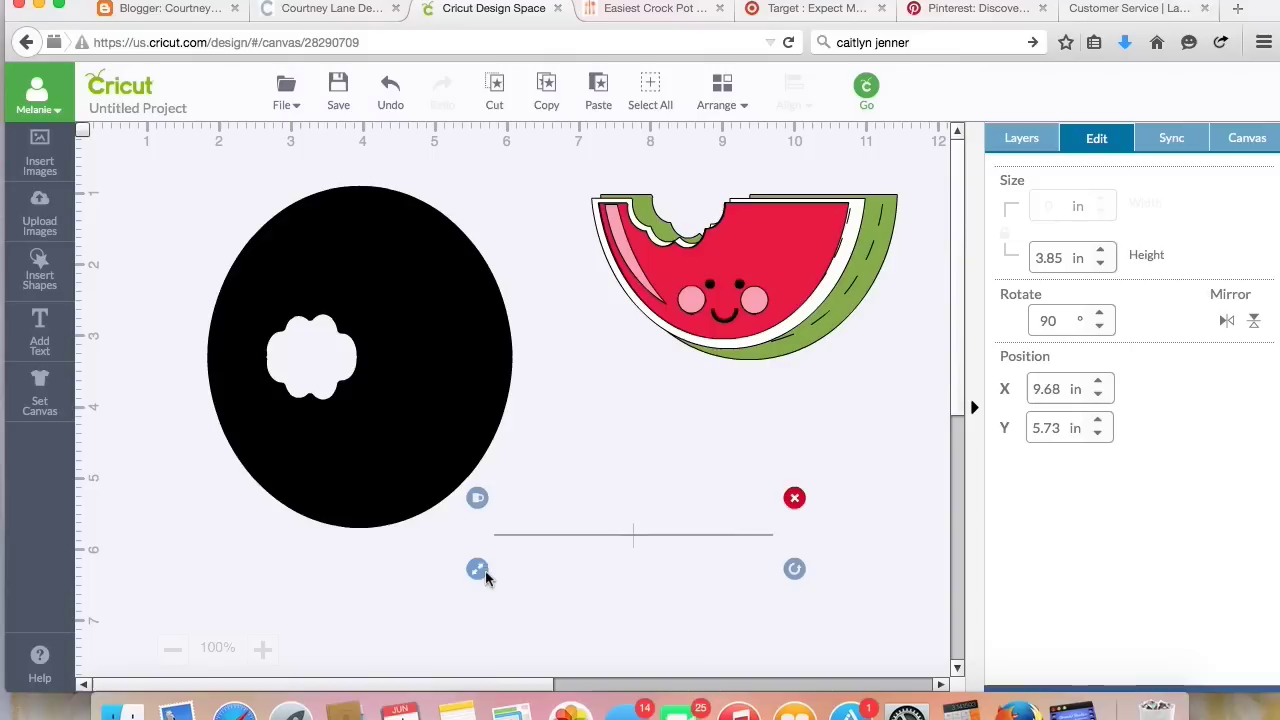
drag(480, 572, 323, 626)
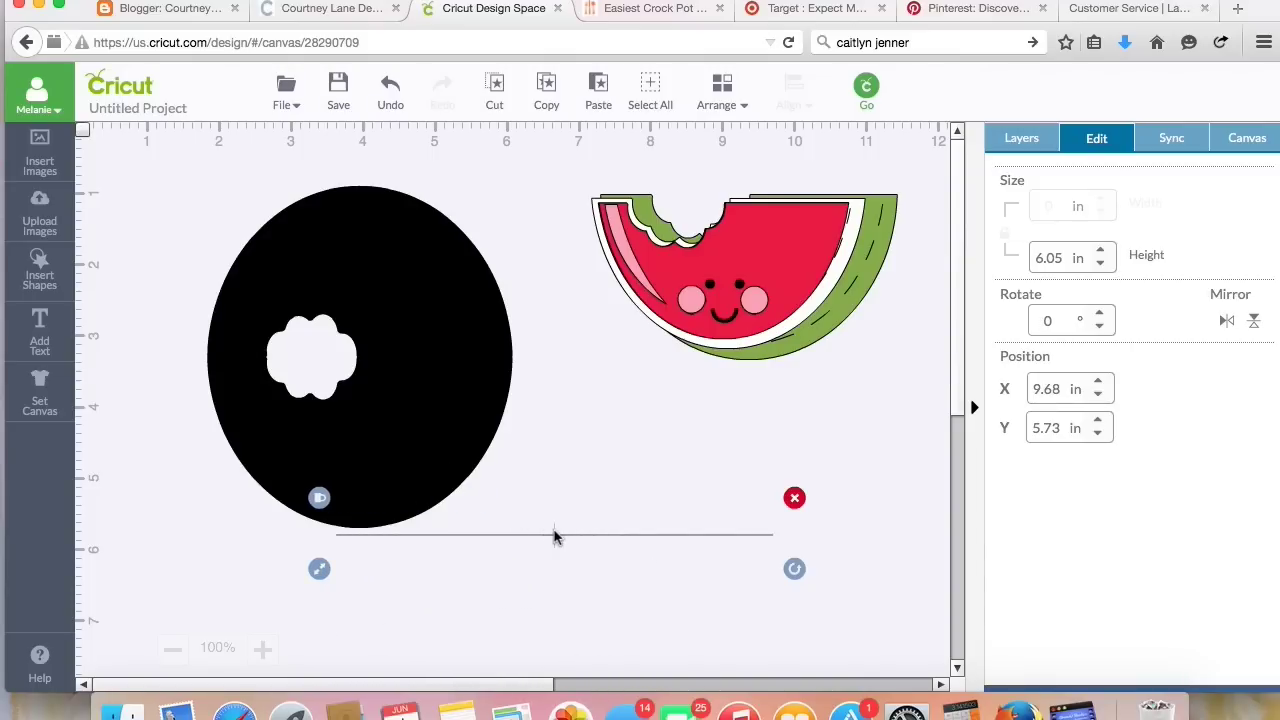
drag(556, 539, 359, 364)
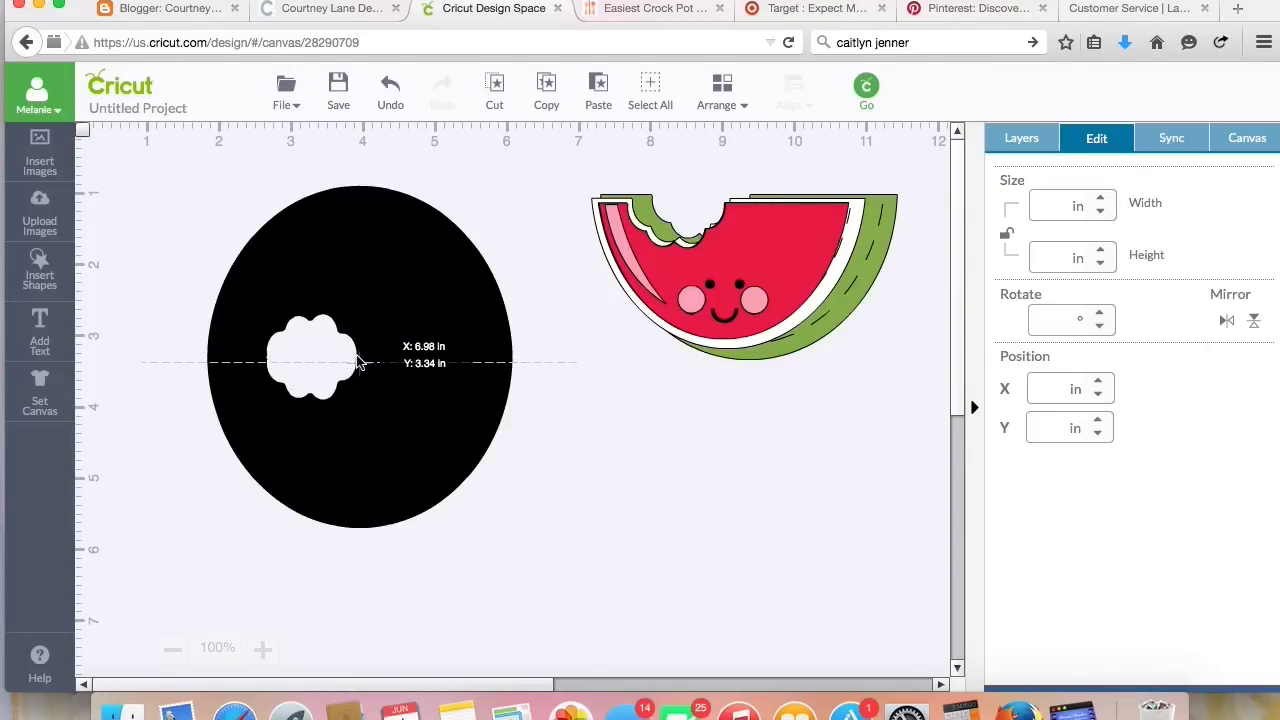
drag(359, 364, 359, 364)
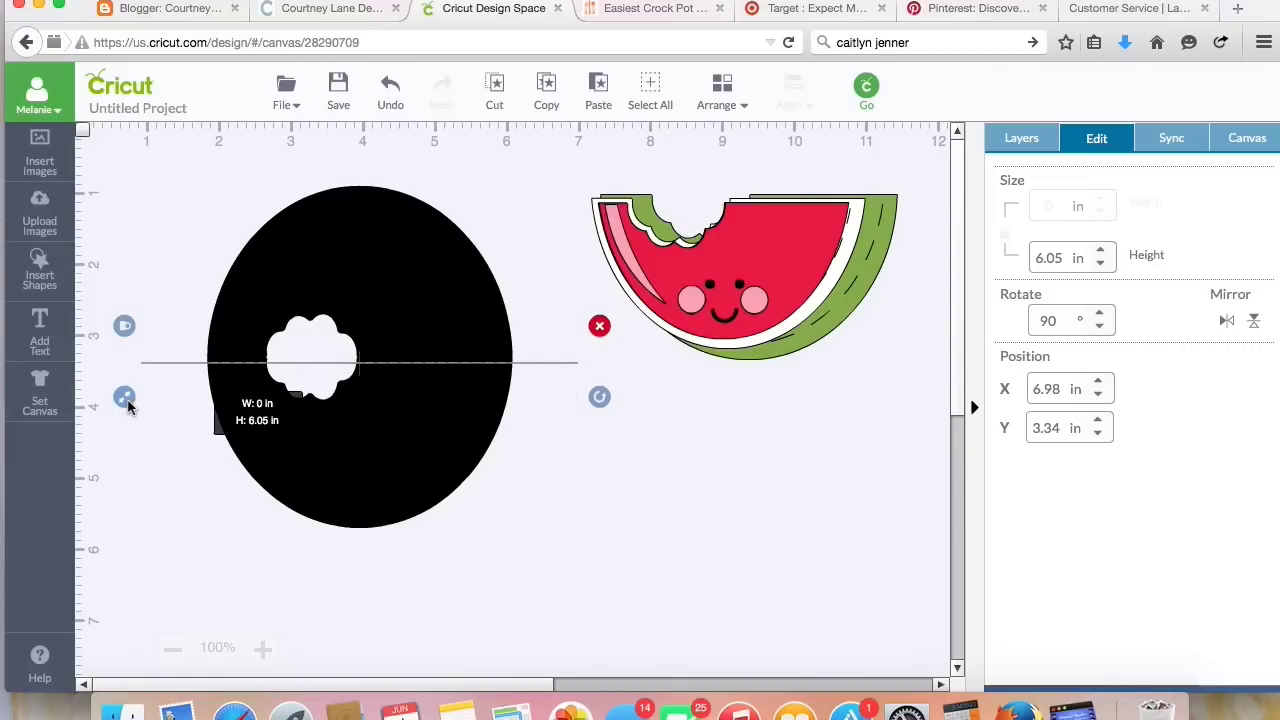
drag(127, 402, 191, 405)
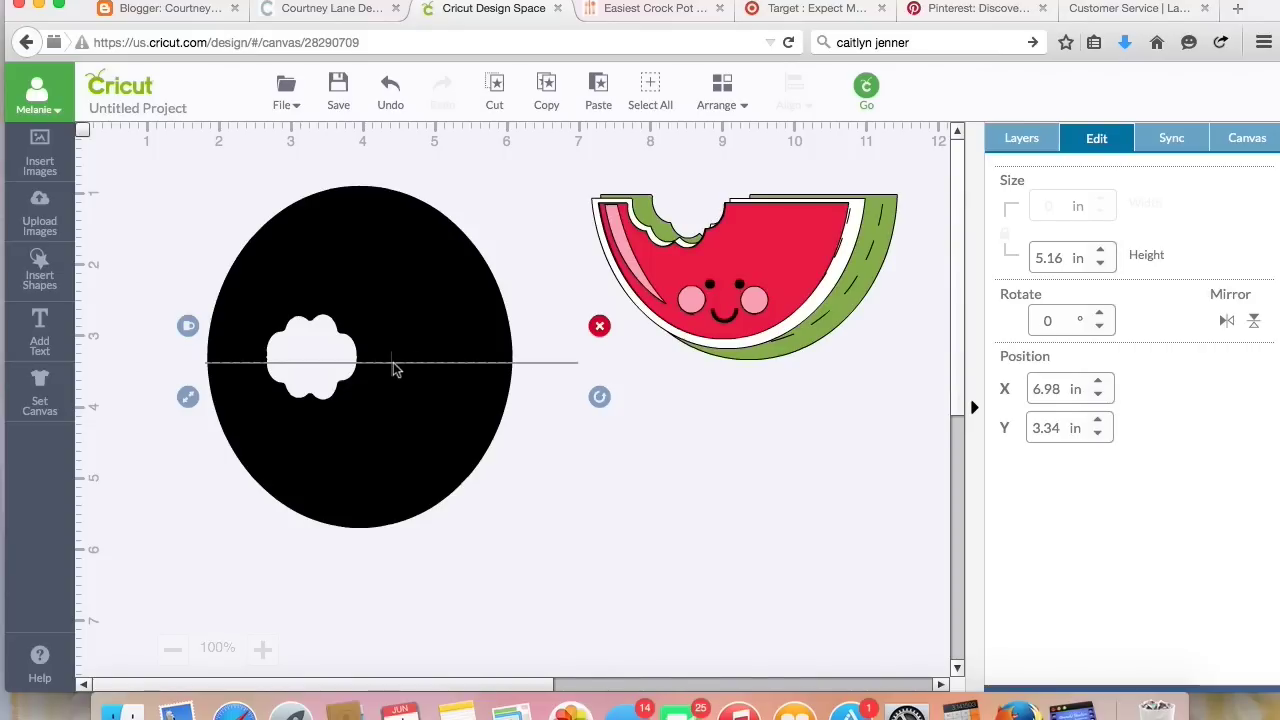
drag(362, 370, 329, 368)
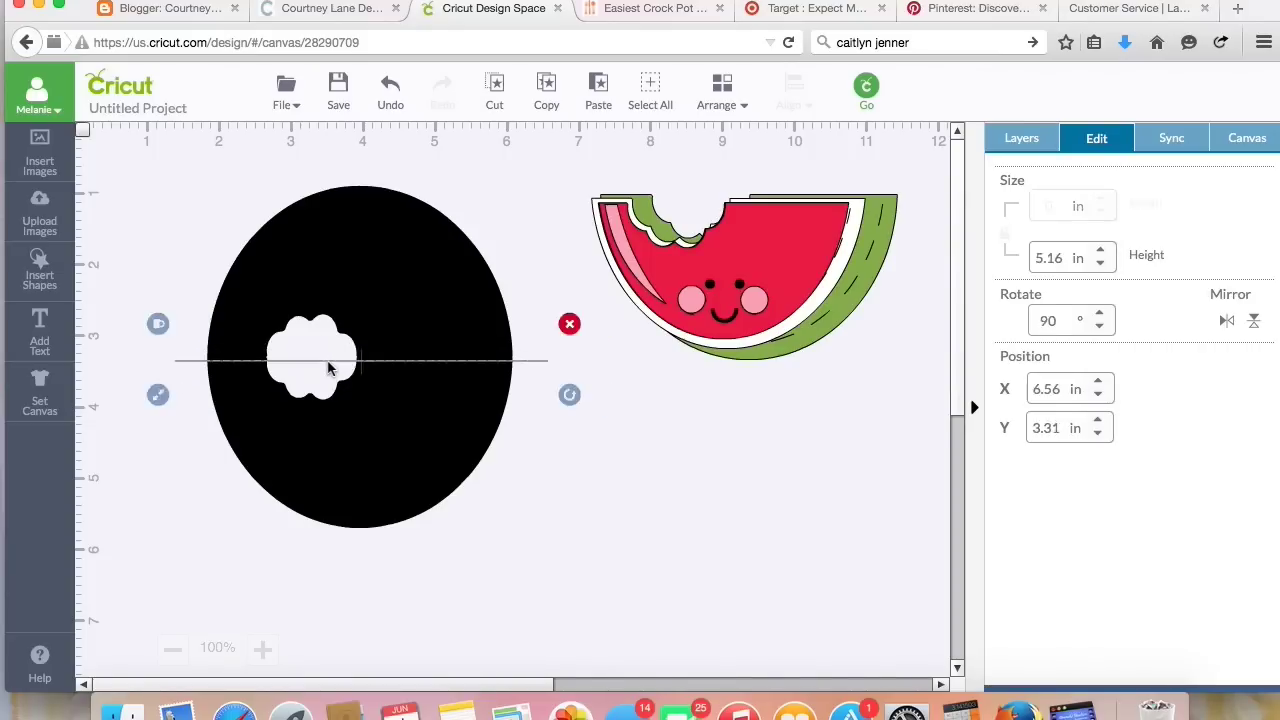
- Attach the score line and white cloud to the black oval, then move it to X 1.58, Y 0.51 in
click(648, 582)
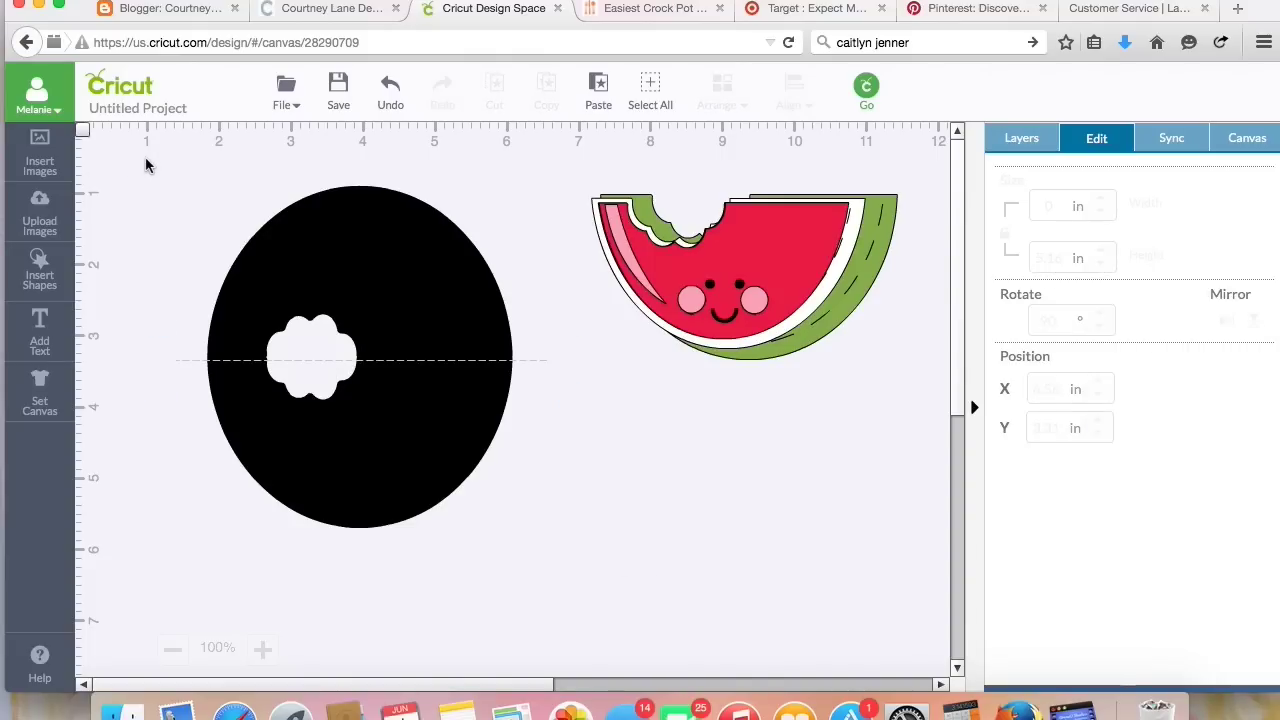
drag(143, 153, 570, 580)
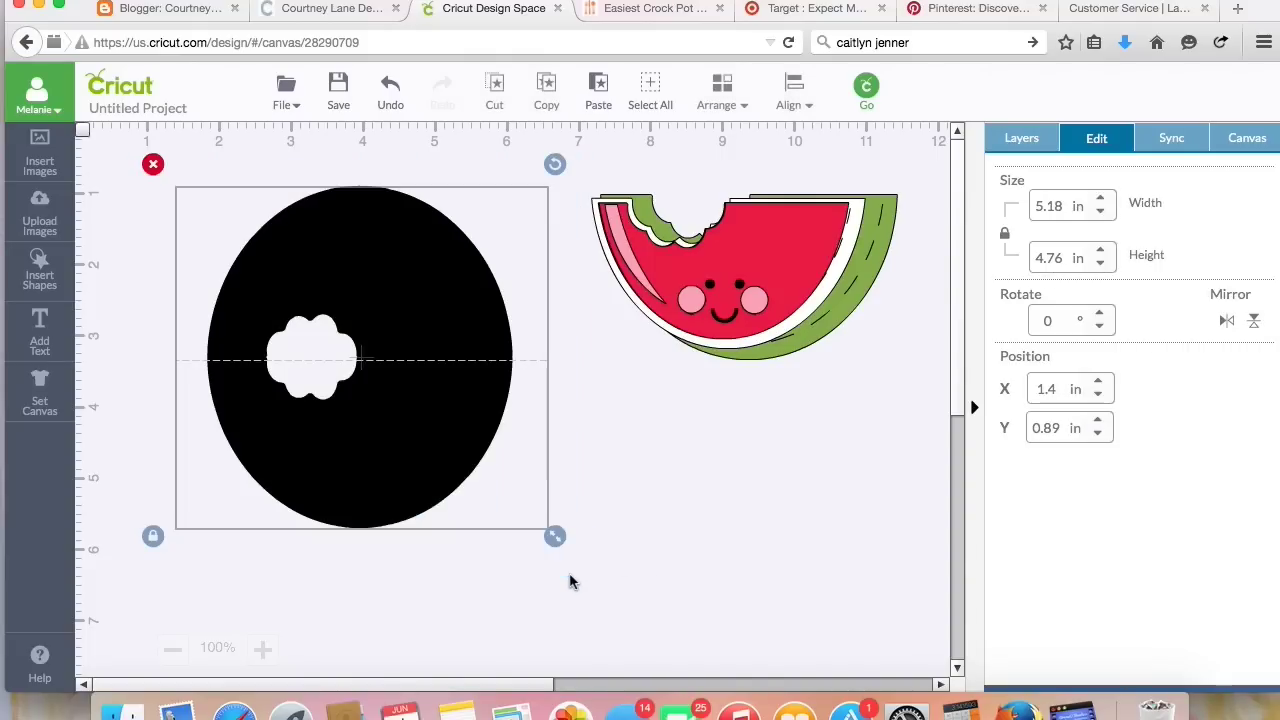
right_click(390, 407)
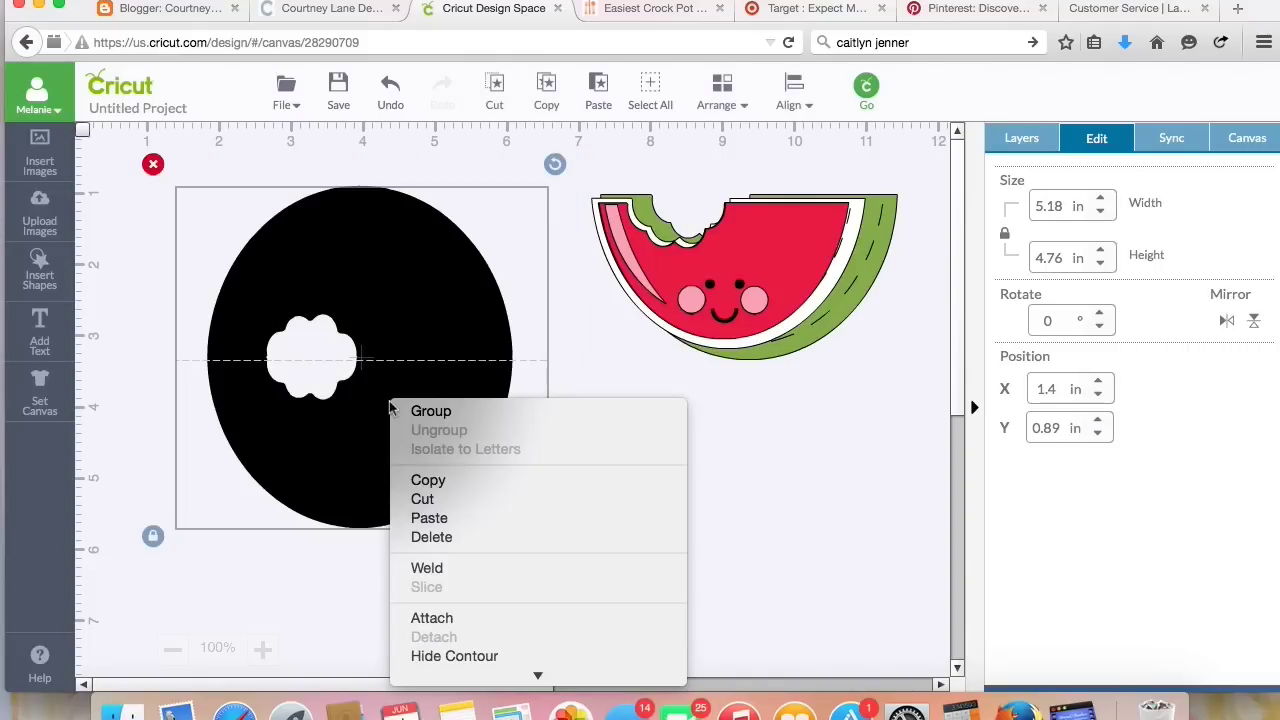
click(443, 618)
click(443, 627)
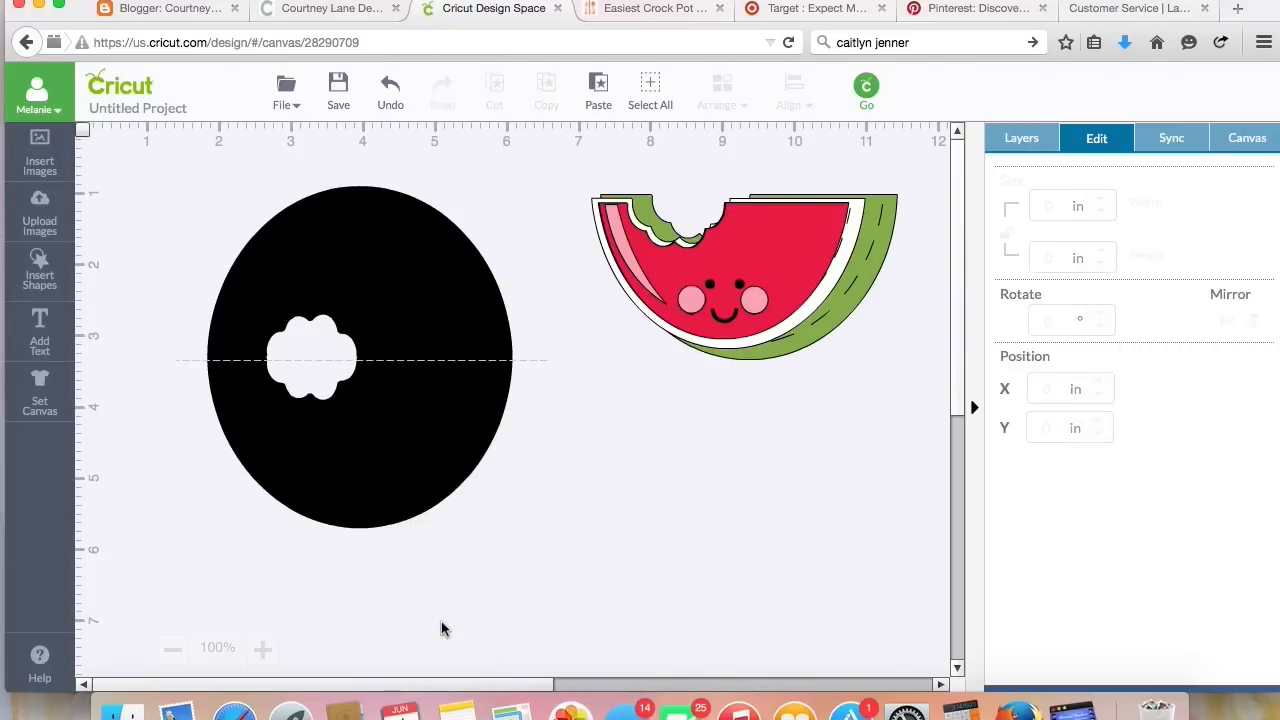
drag(486, 443, 434, 407)
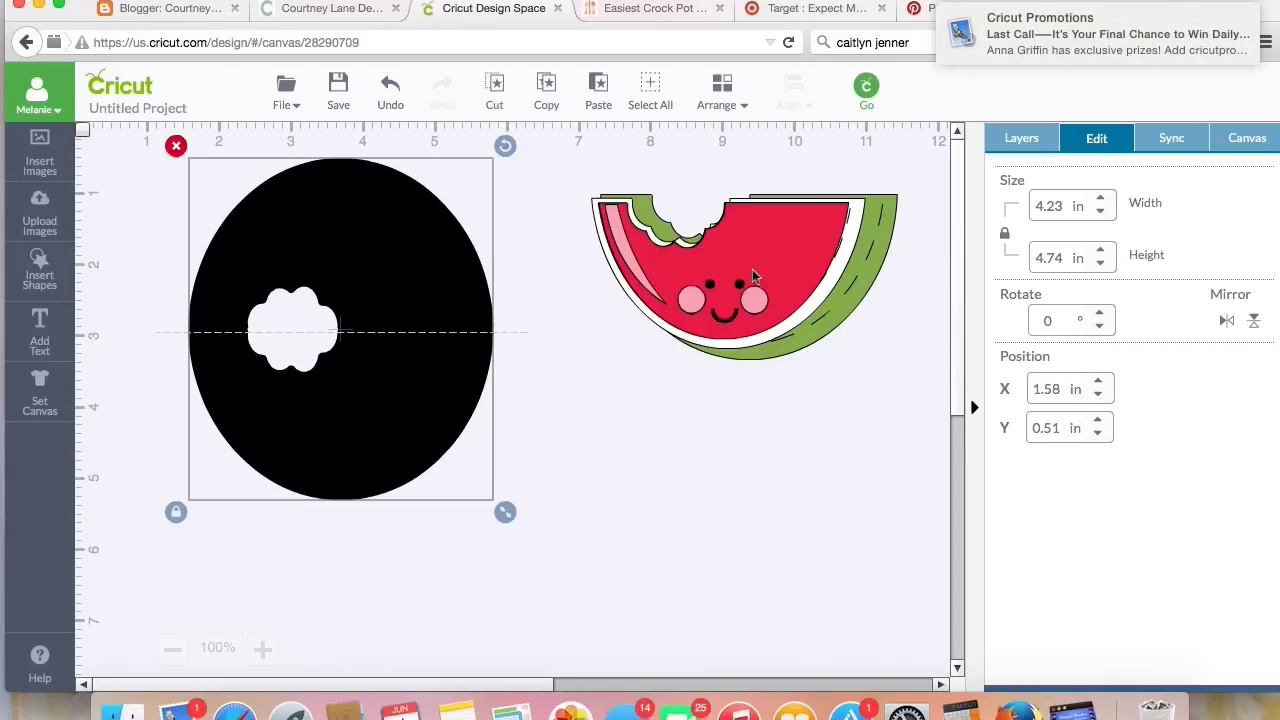
- Pull the watermelon layers apart, setting the white layer onto the green rind
drag(828, 255, 838, 475)
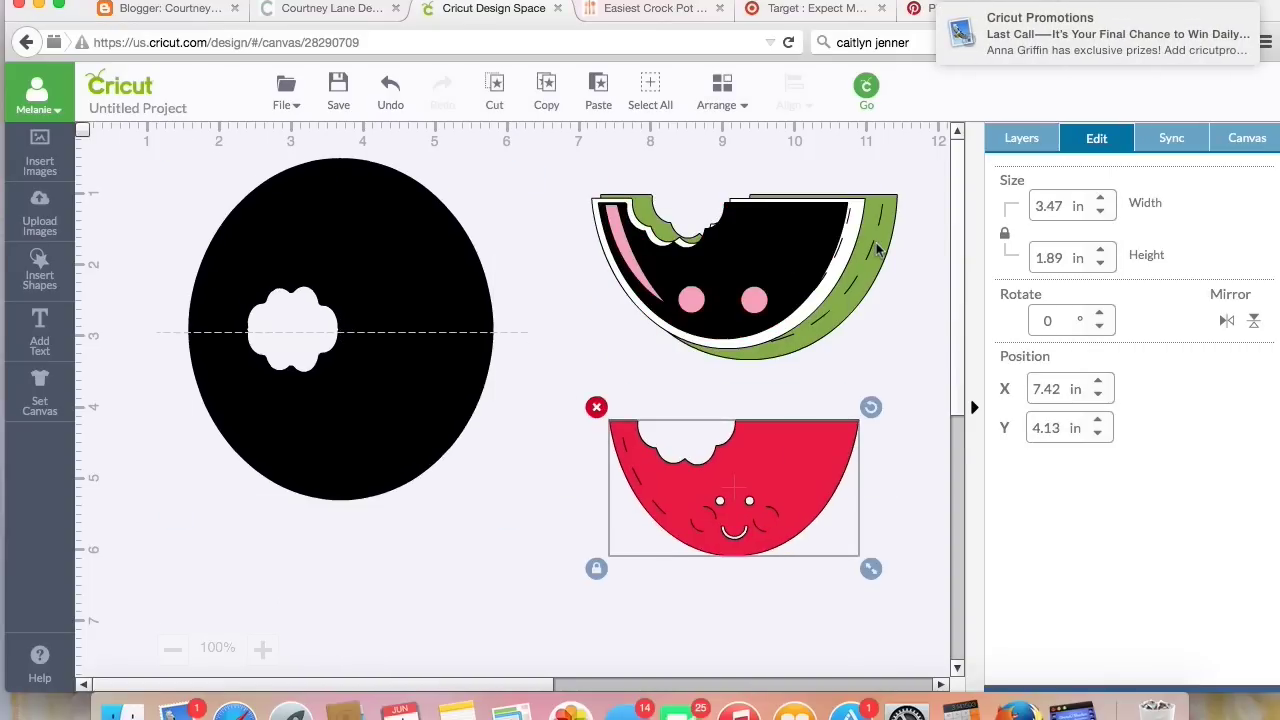
drag(878, 250, 607, 520)
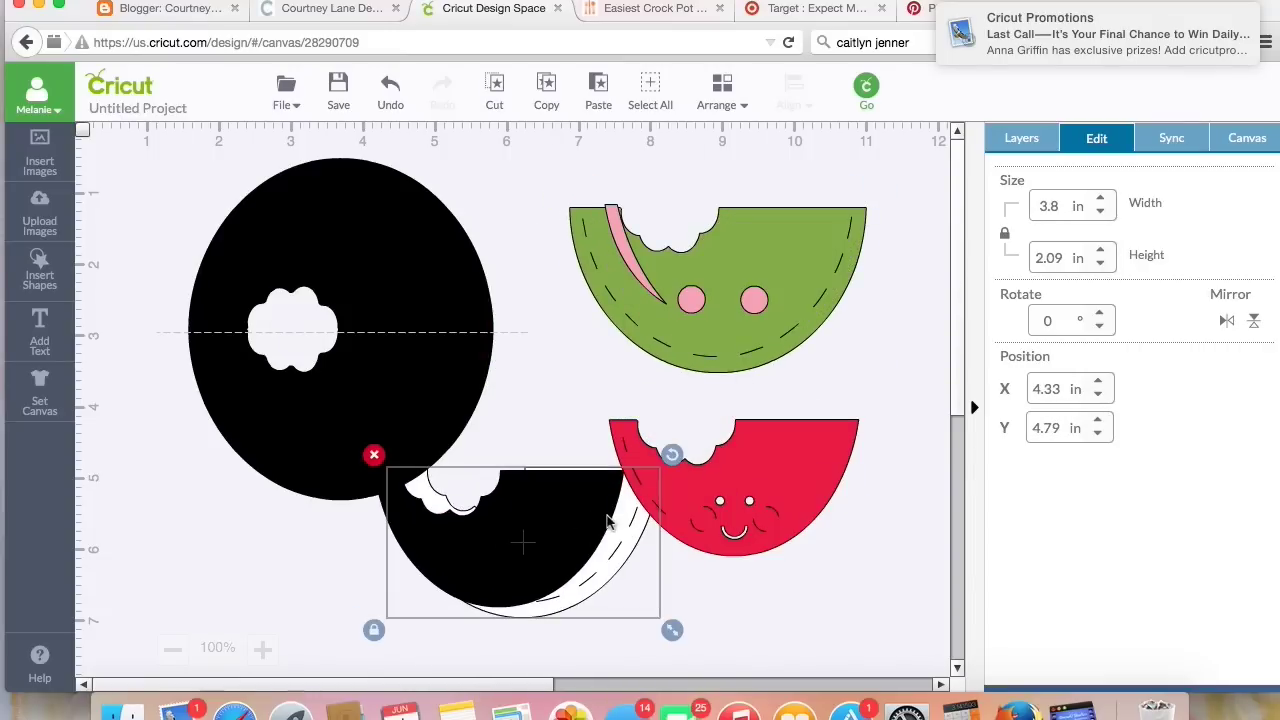
drag(688, 291, 775, 564)
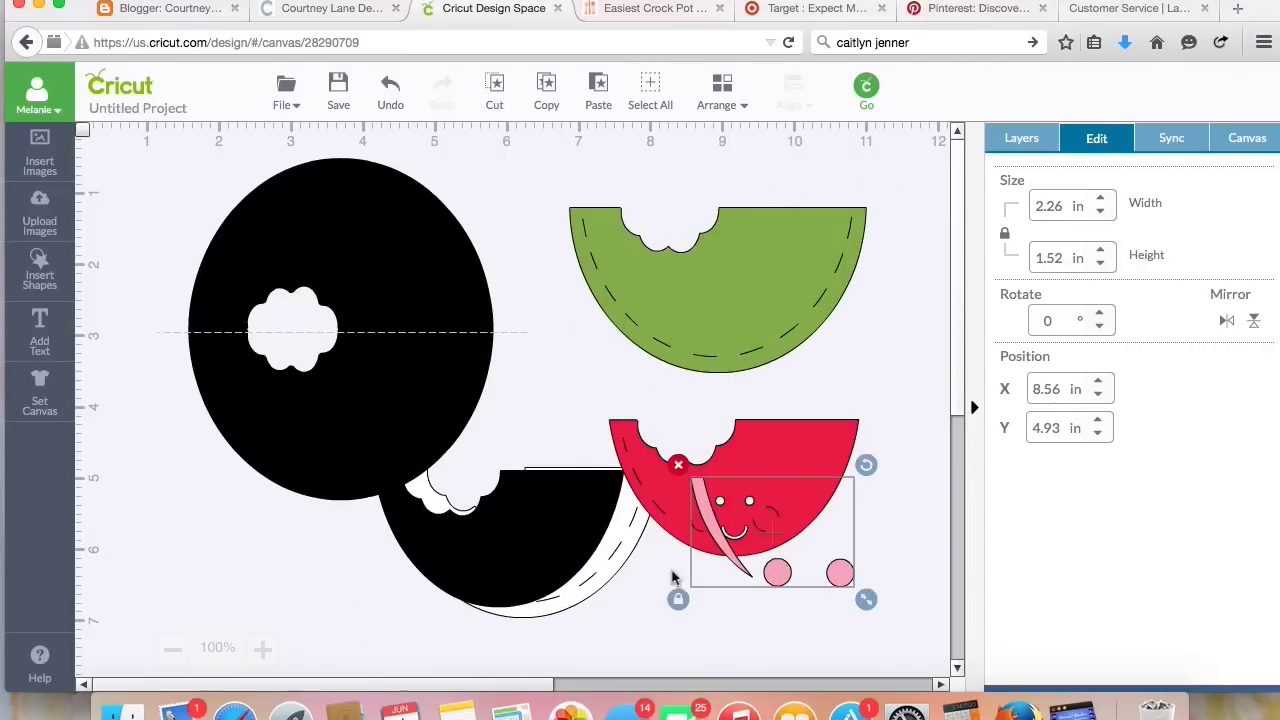
drag(621, 560, 732, 514)
drag(614, 545, 857, 543)
drag(491, 558, 686, 297)
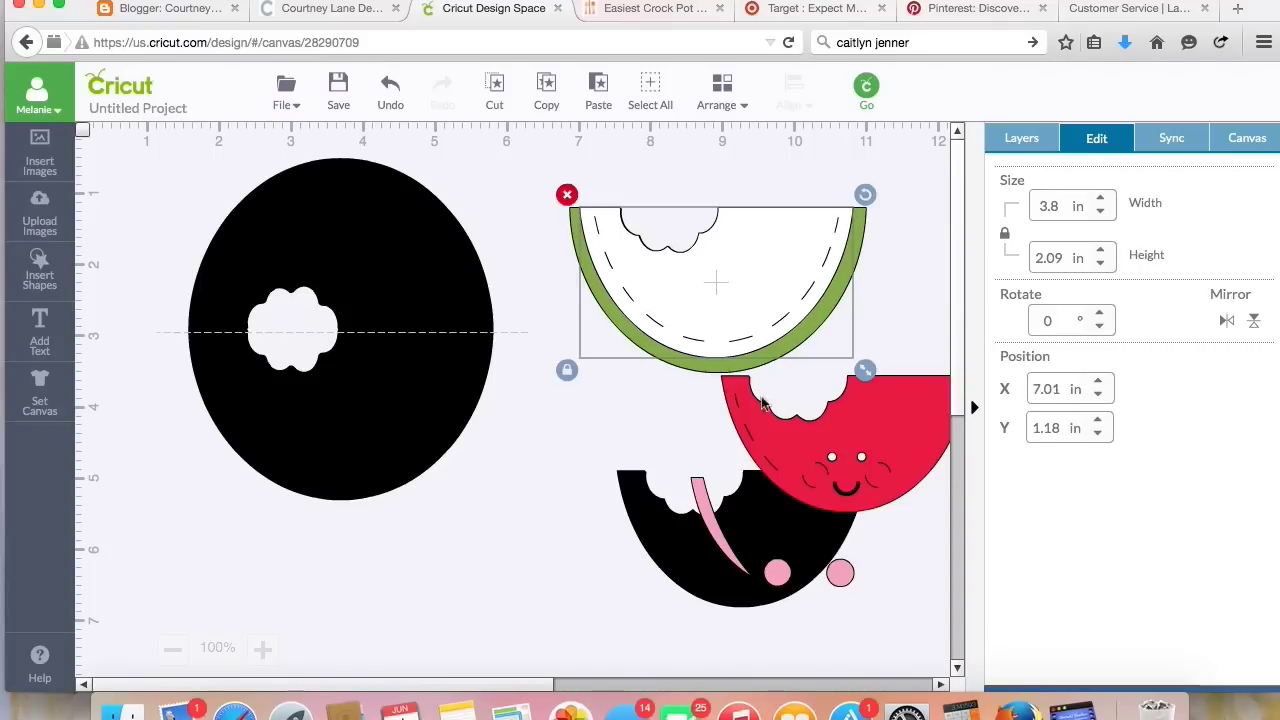
drag(820, 560, 612, 610)
- Stack the black and red layers inside the rind and place the pink seeds on the red flesh
drag(766, 557, 741, 297)
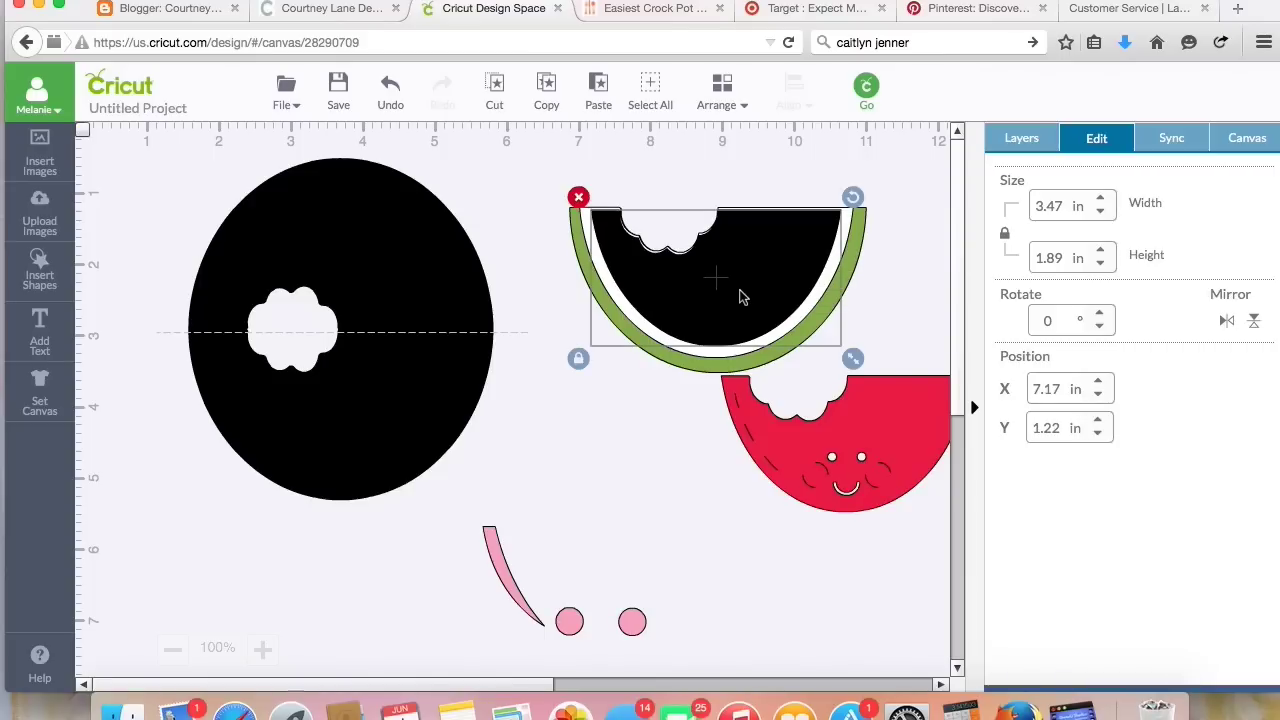
click(847, 432)
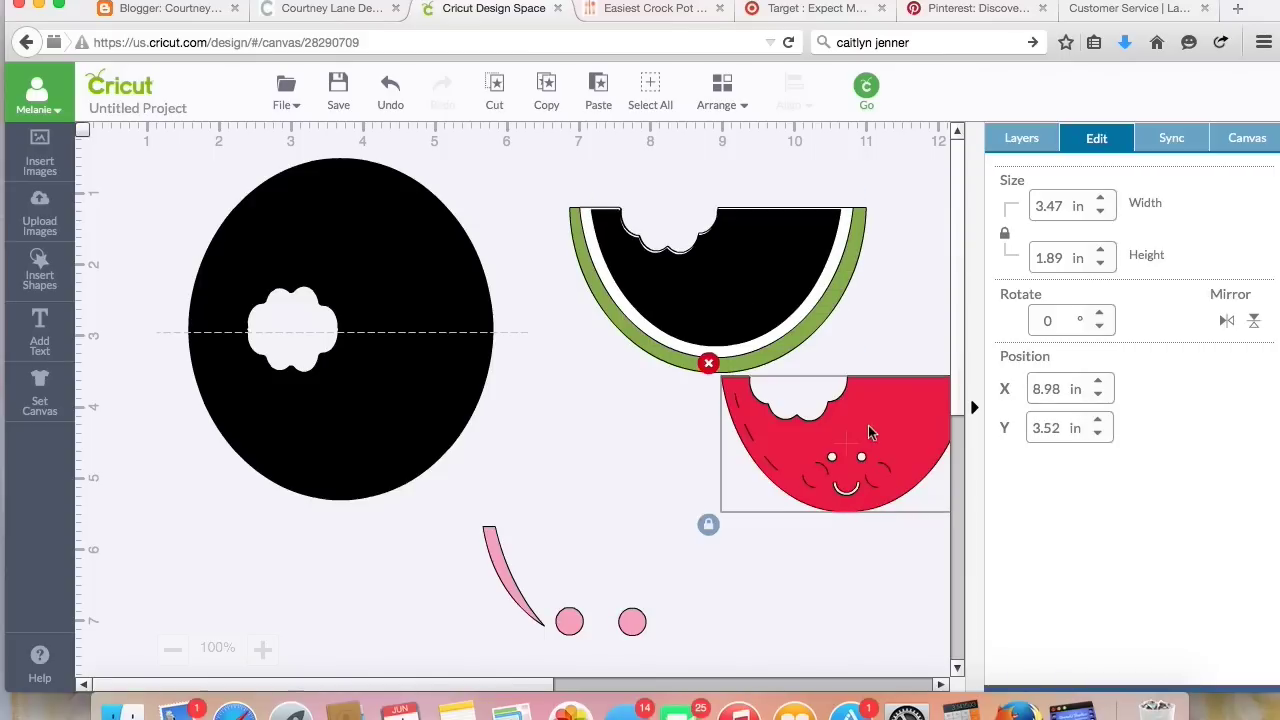
click(772, 285)
drag(772, 285, 772, 282)
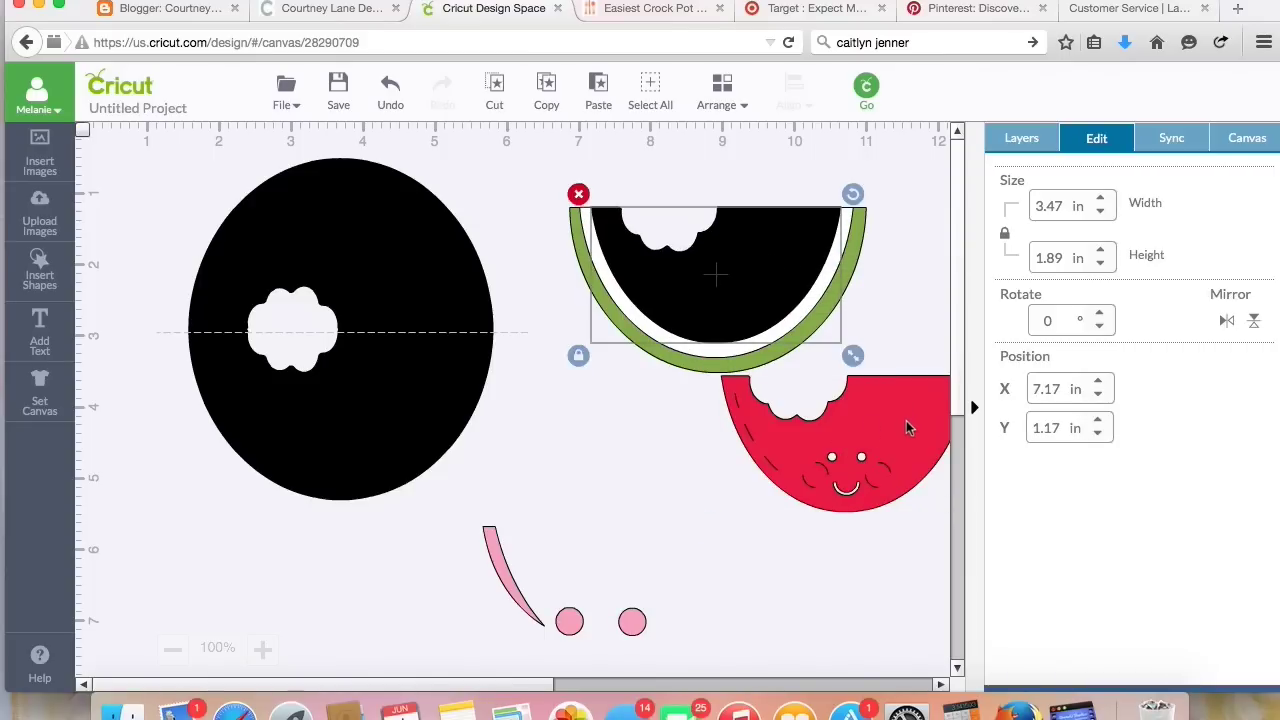
drag(908, 428, 776, 250)
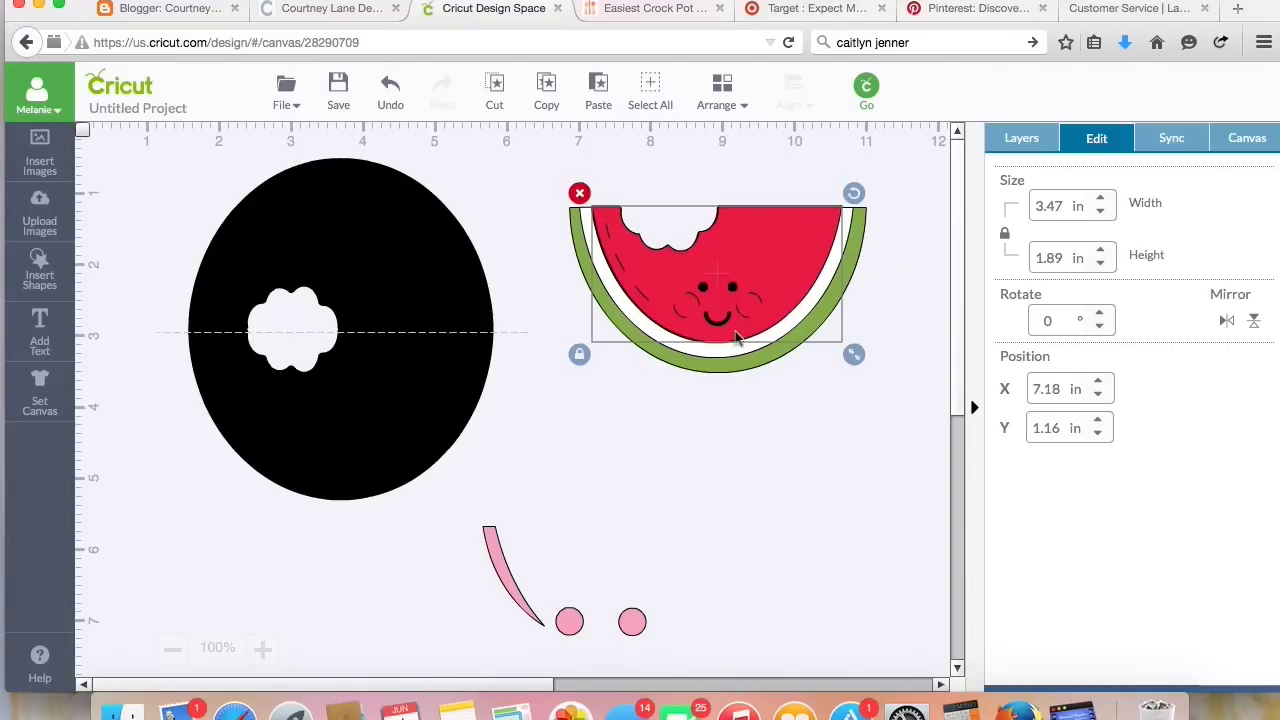
click(512, 580)
drag(512, 582, 630, 262)
click(612, 415)
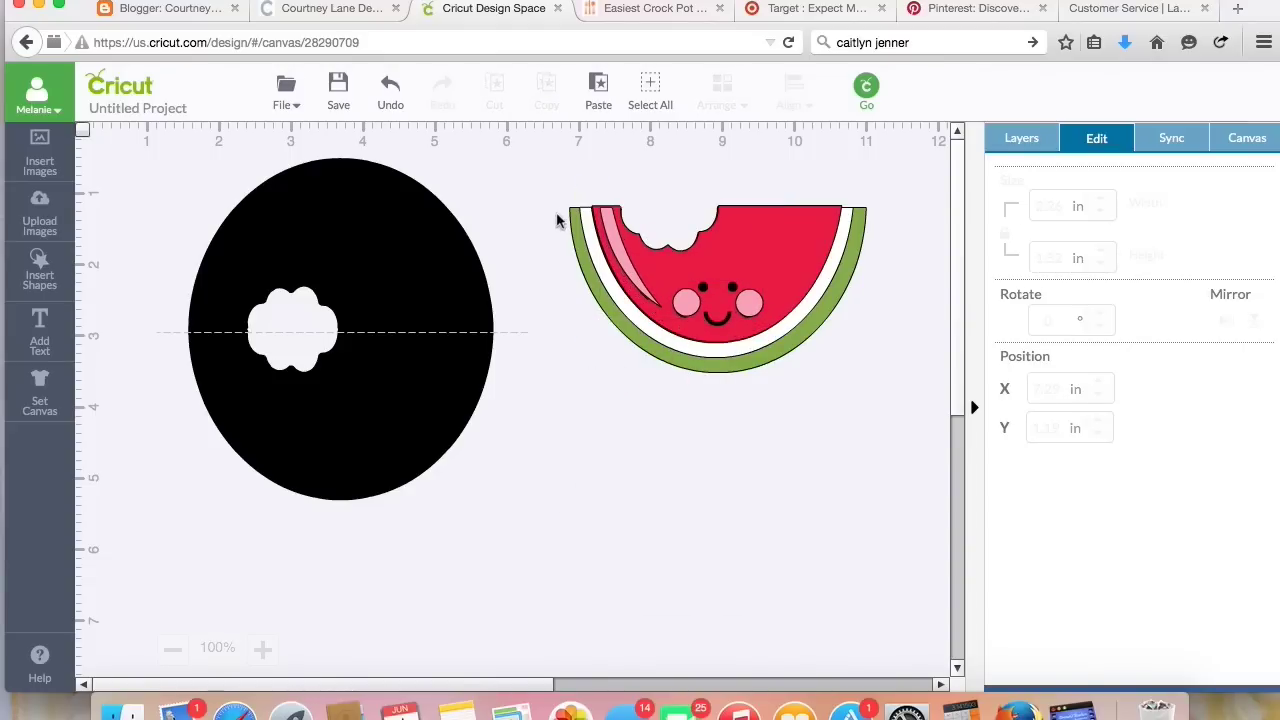
- Group the watermelon layers and place them on the oval's lower half, top edge along the score line
drag(545, 178, 889, 406)
right_click(771, 278)
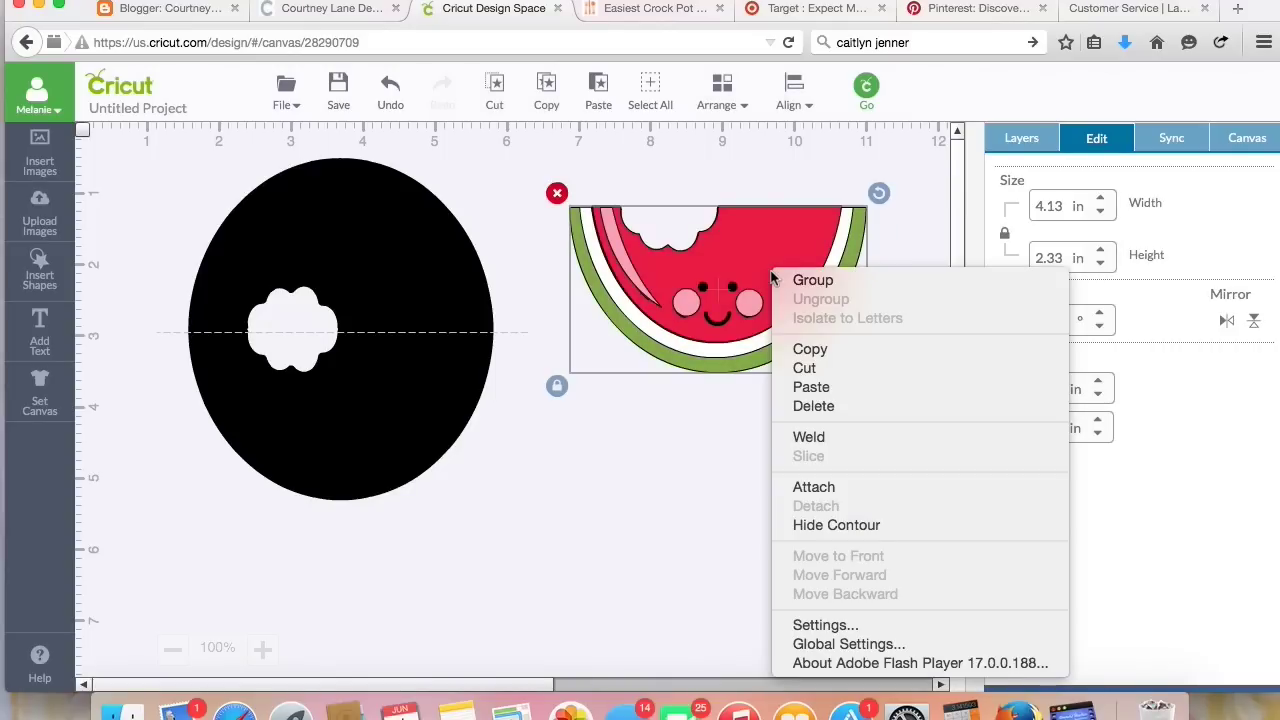
click(810, 280)
drag(800, 277, 408, 384)
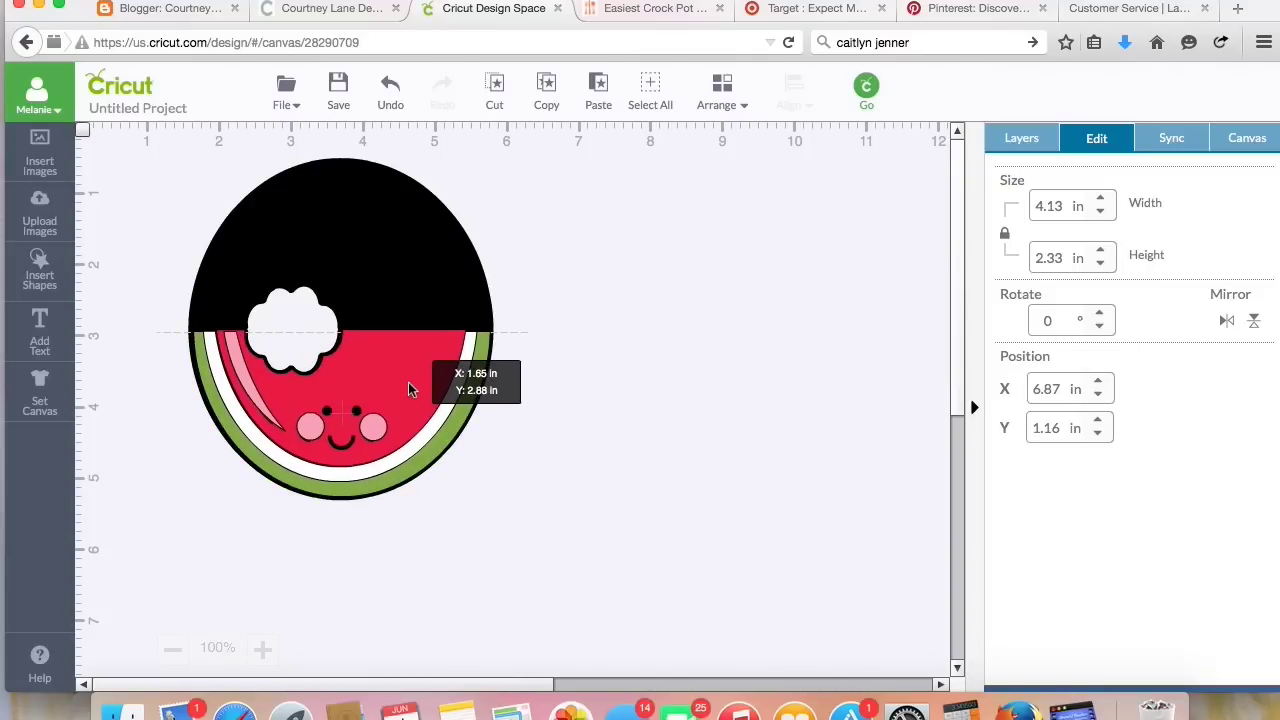
drag(408, 384, 408, 384)
click(618, 515)
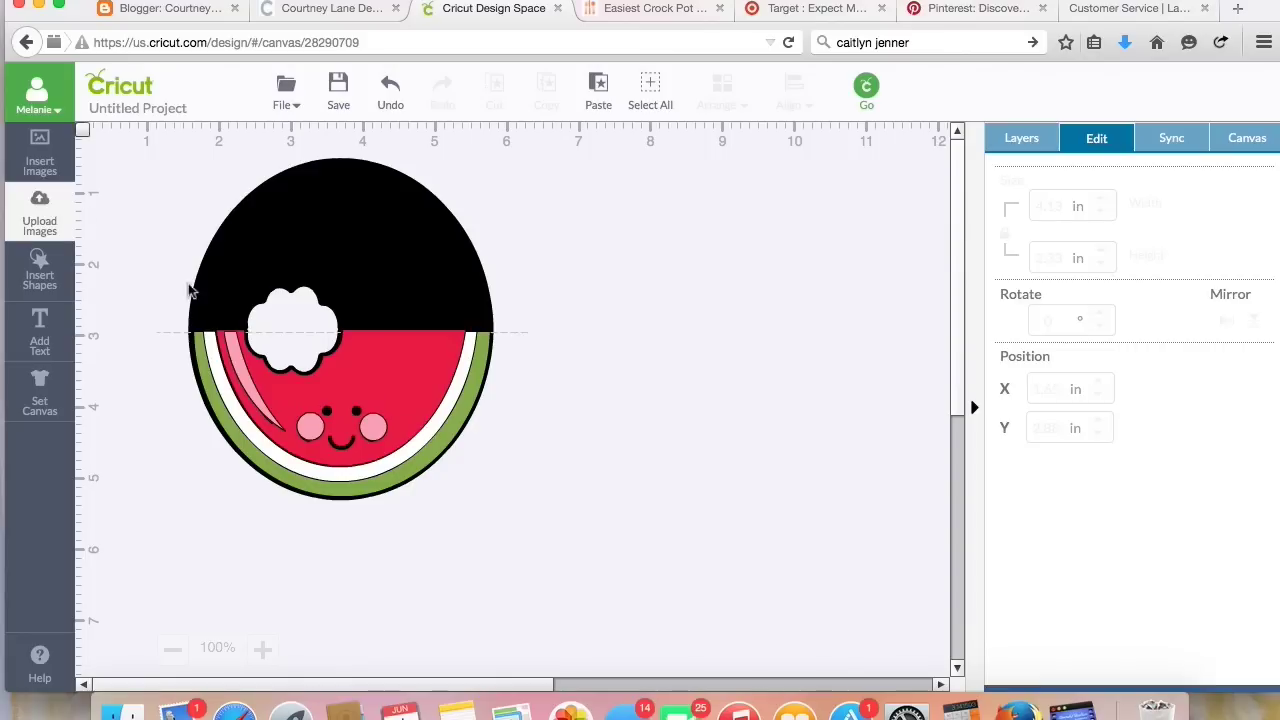
drag(139, 140, 650, 646)
right_click(466, 424)
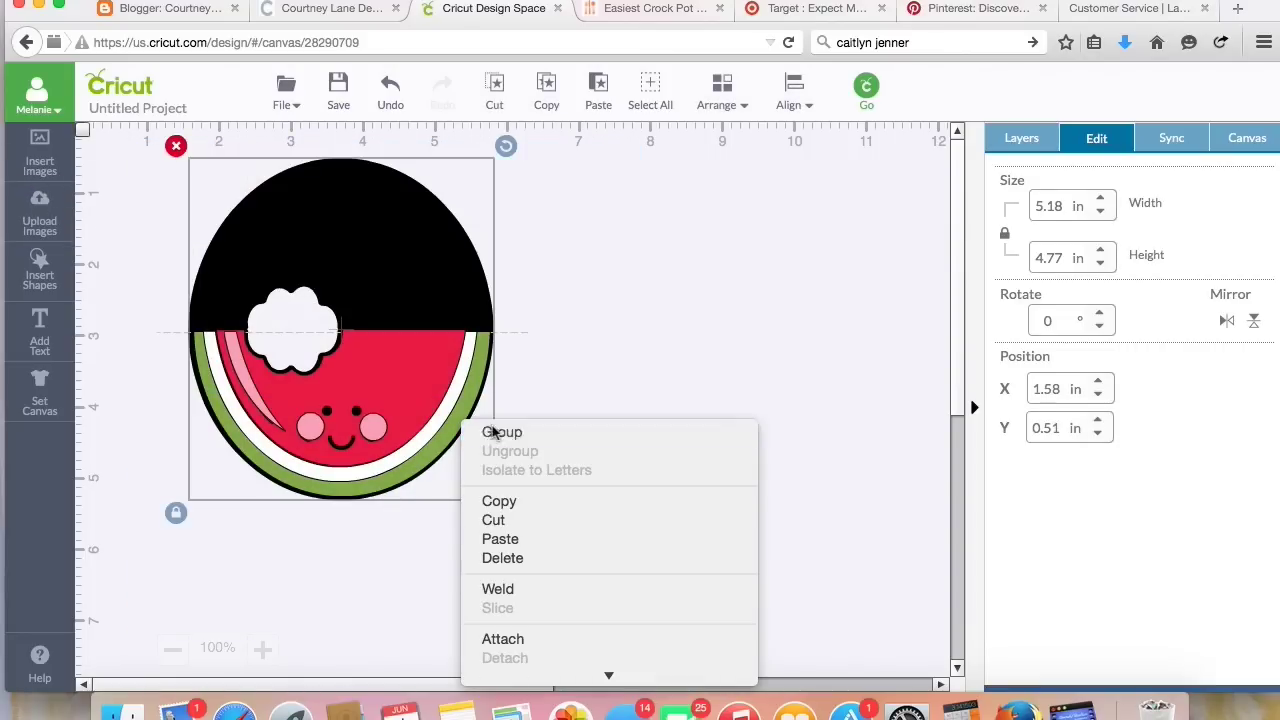
- Group the watermelon with the oval and recolour the base Rose Pink (#e54b75)
click(491, 429)
click(1022, 145)
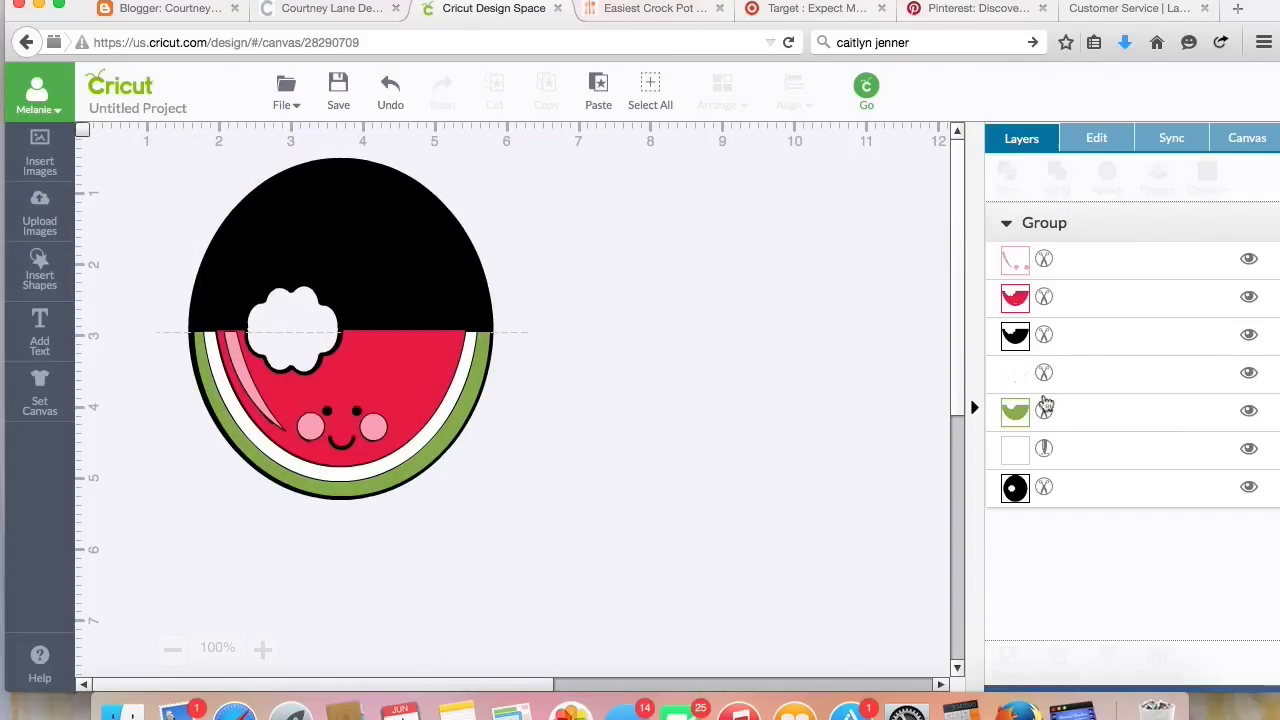
click(1018, 492)
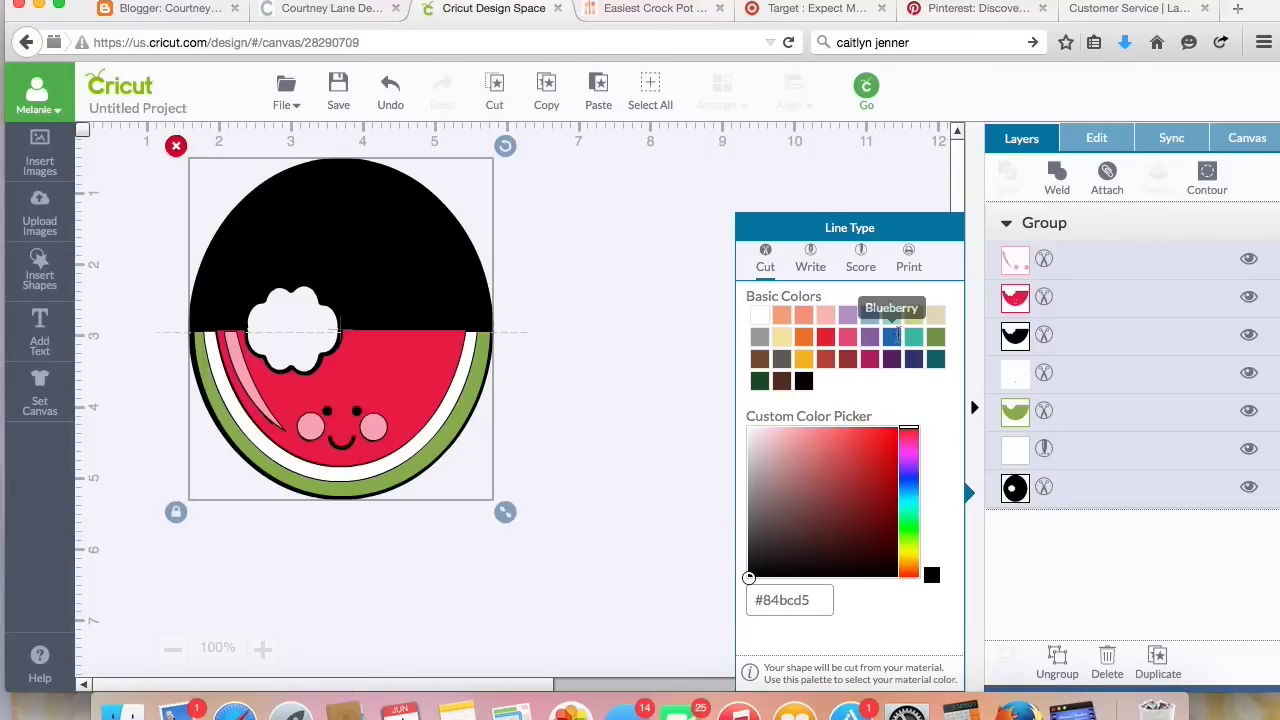
click(850, 342)
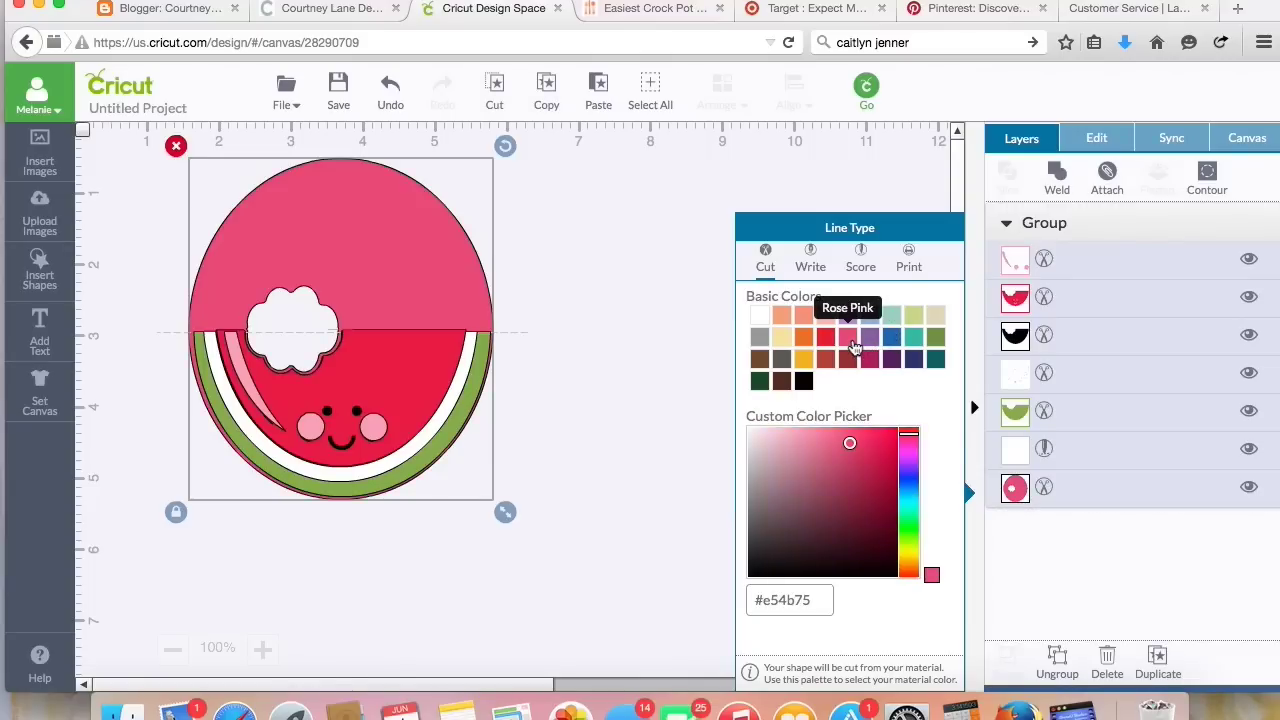
click(563, 432)
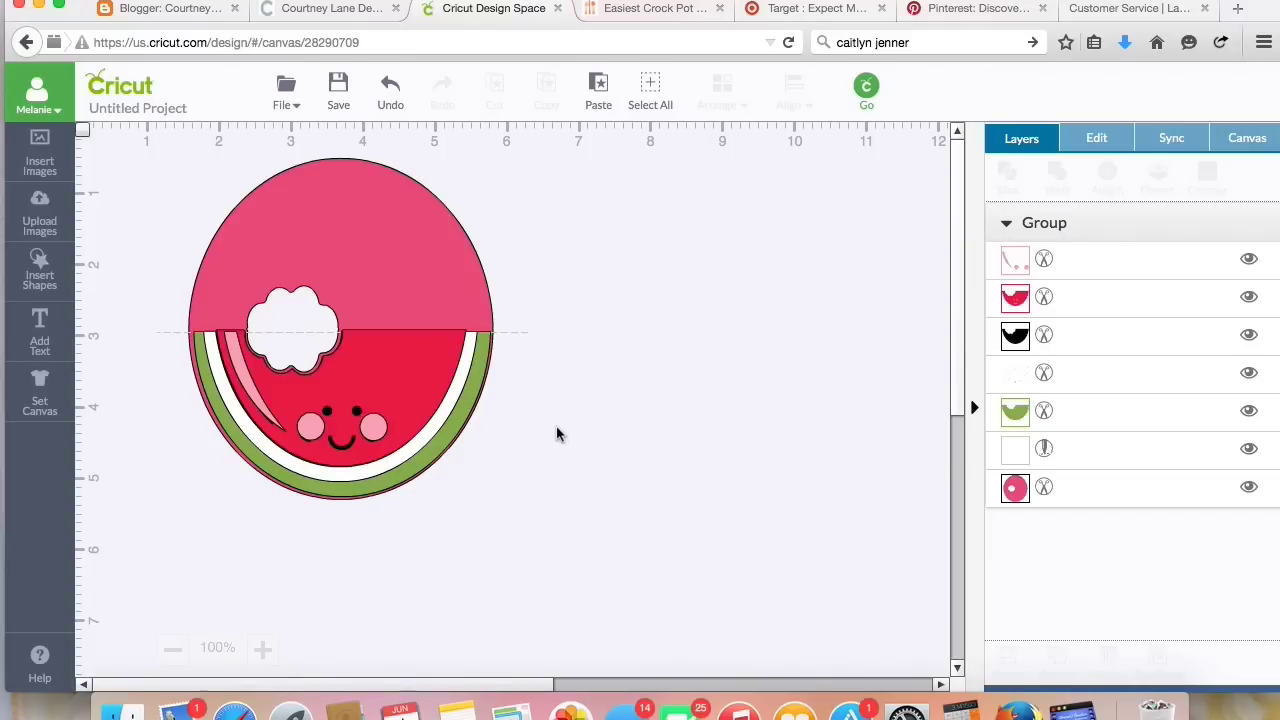
- Shift the grouped watermelon card about 10 pixels lower on the canvas
drag(428, 403, 428, 413)
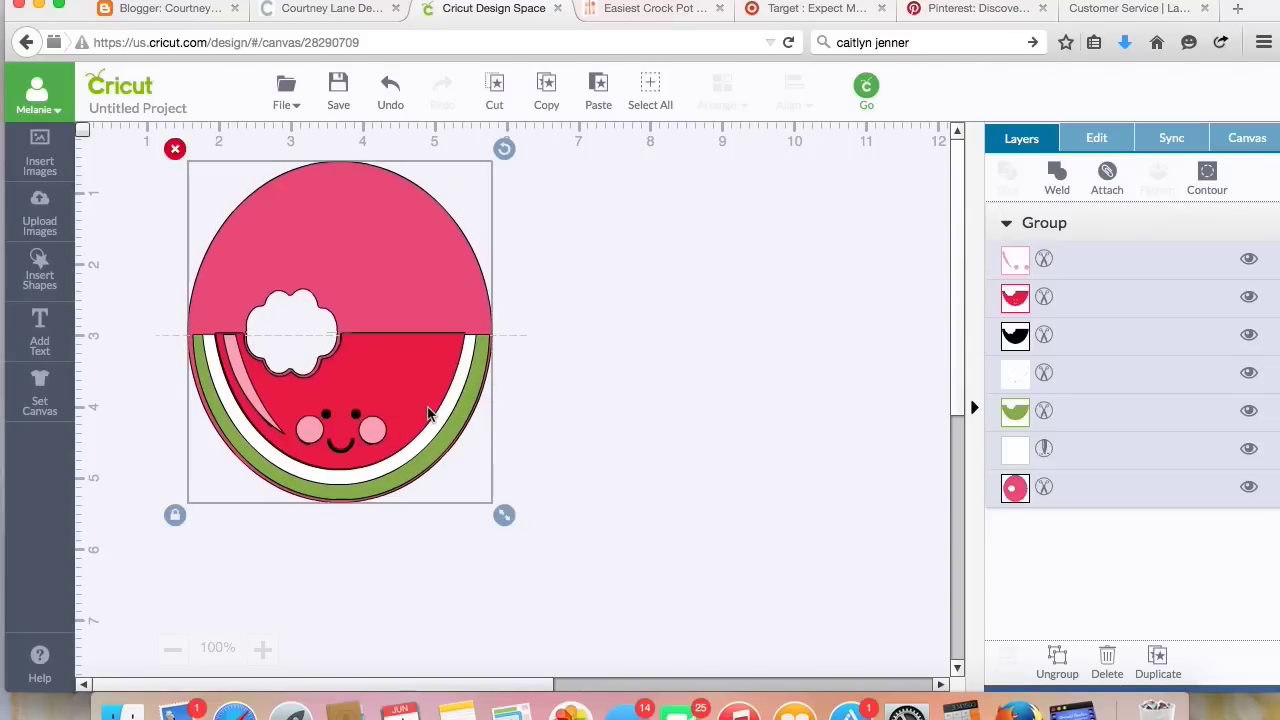